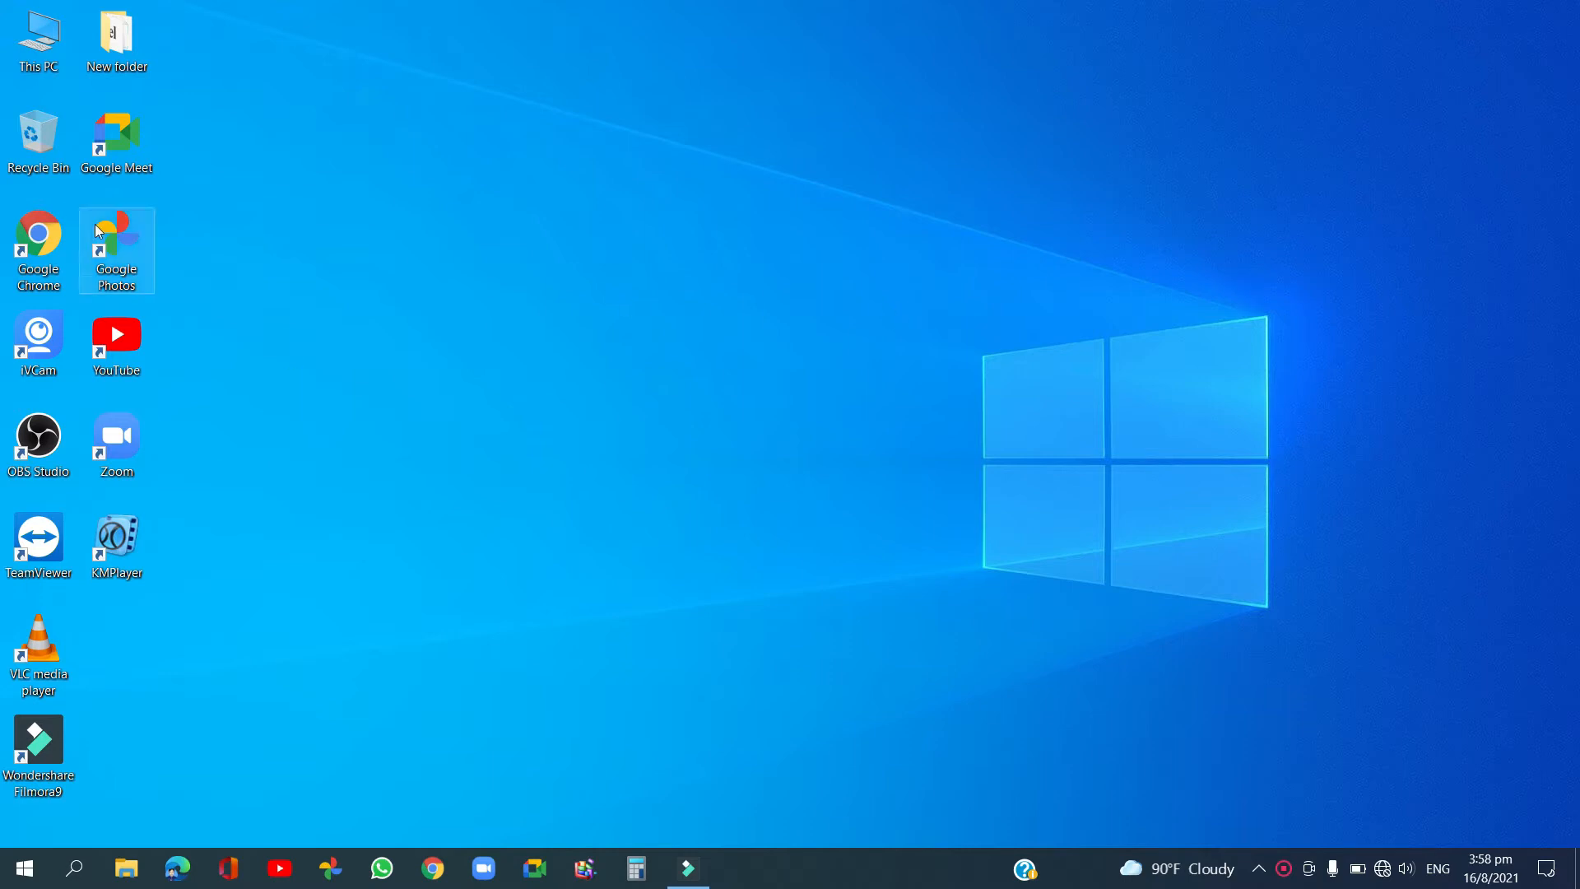
Open the Storage page of the System settings in Windows Settings
left_click(23, 877)
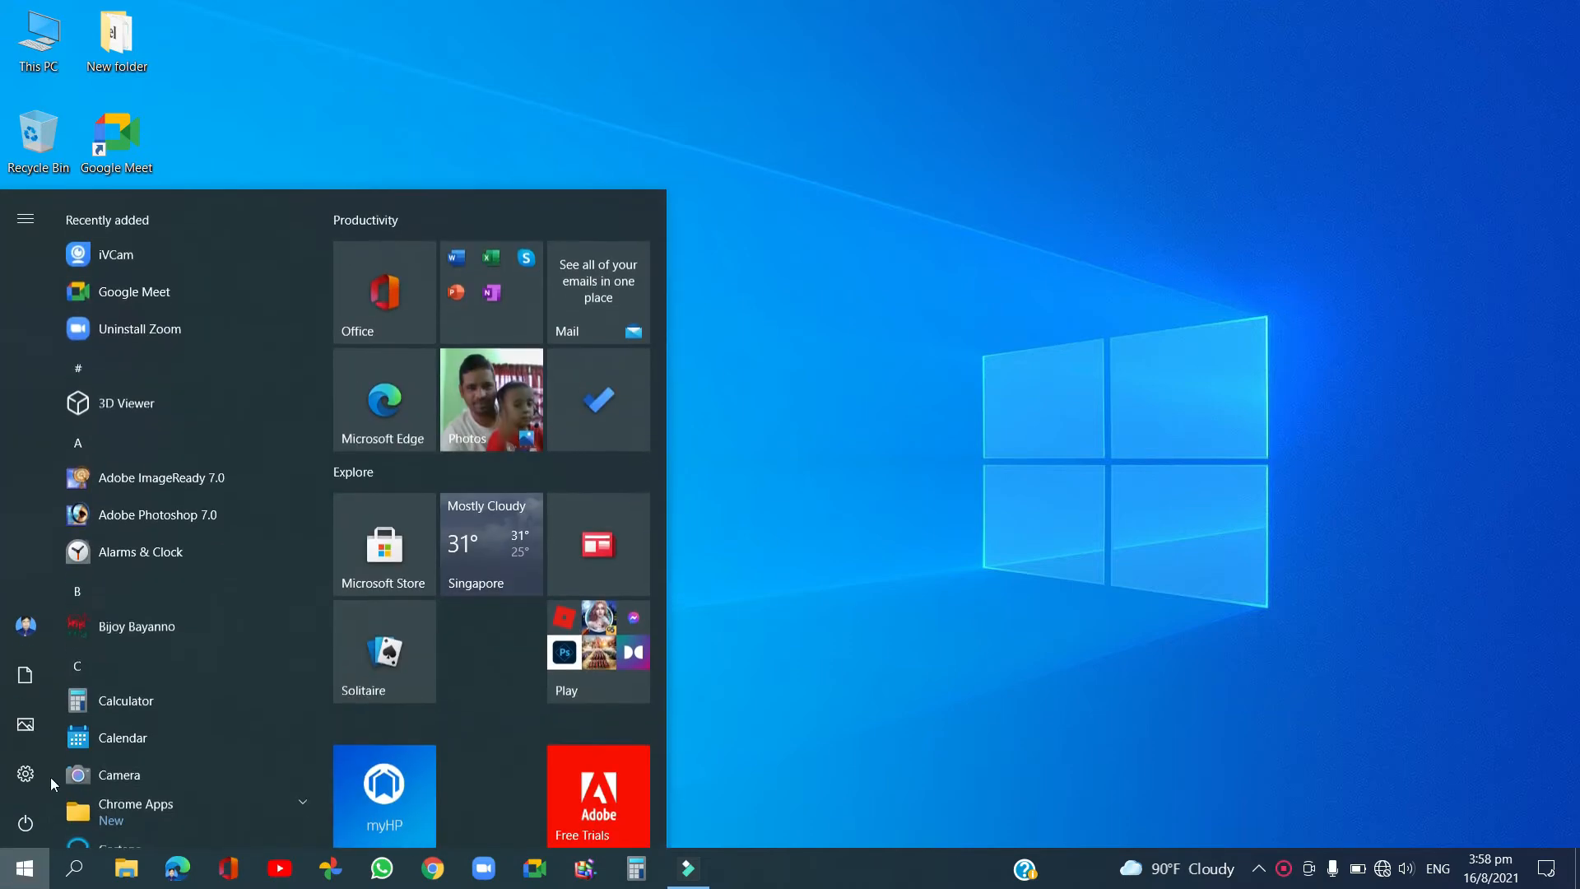
left_click(44, 765)
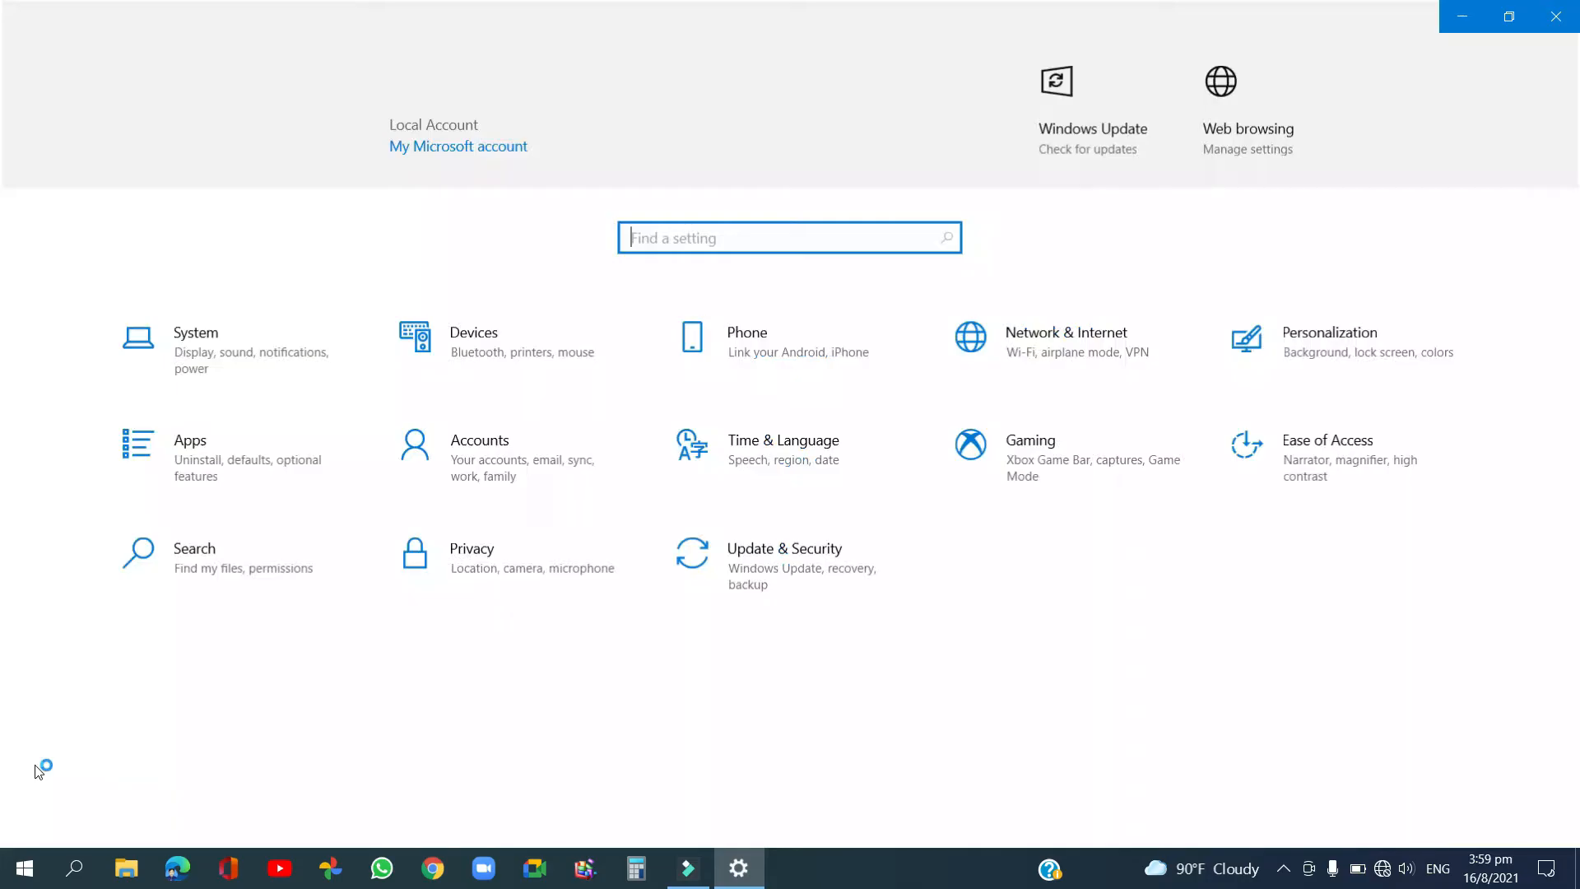
left_click(203, 365)
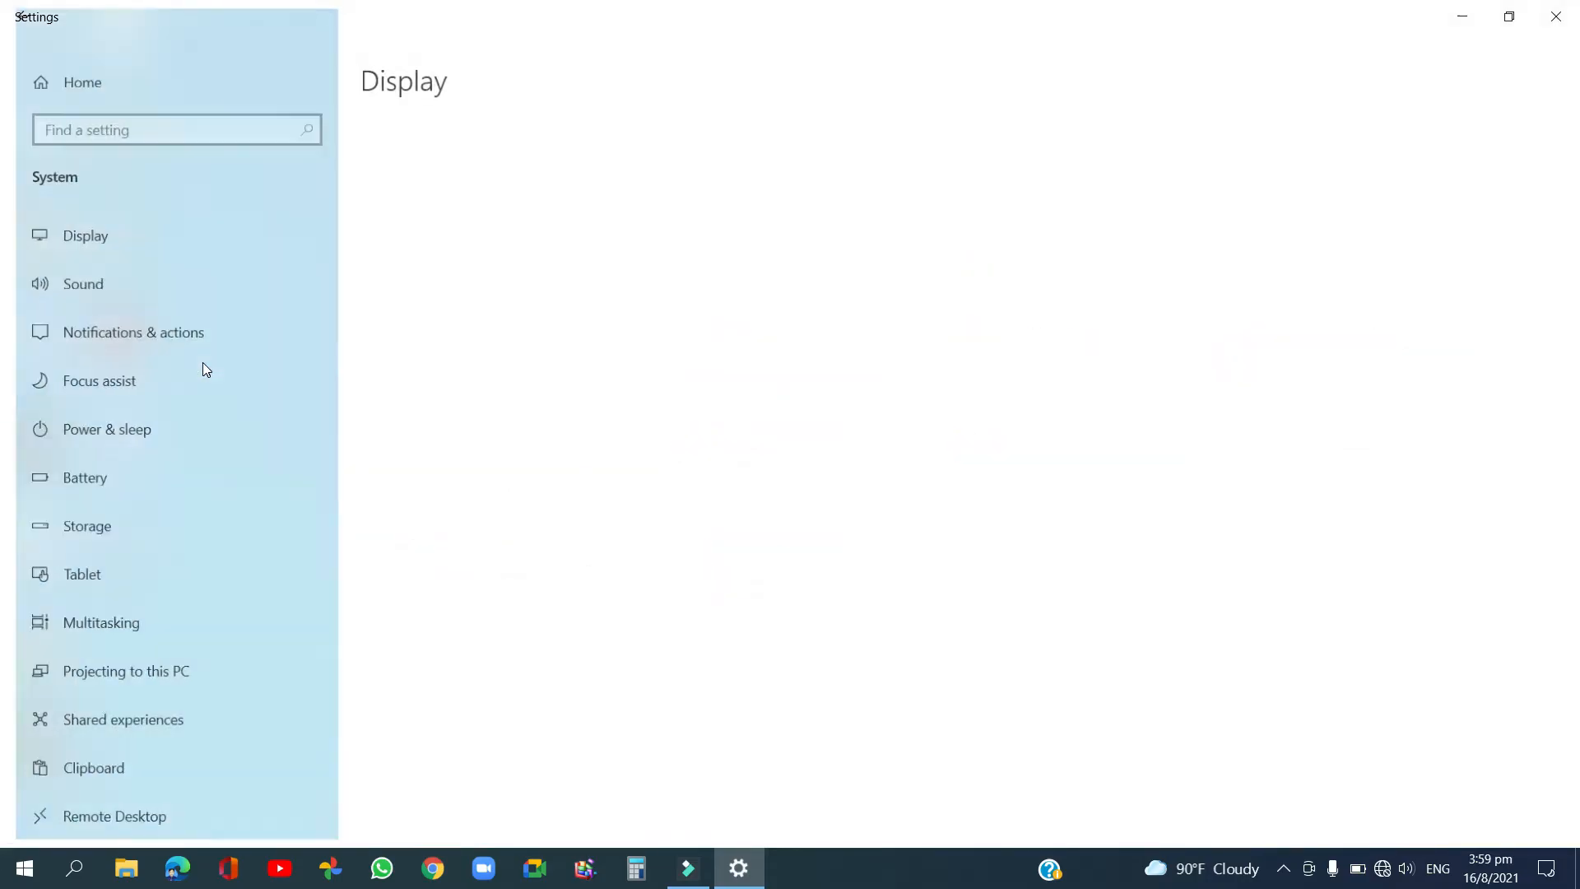
left_click(91, 535)
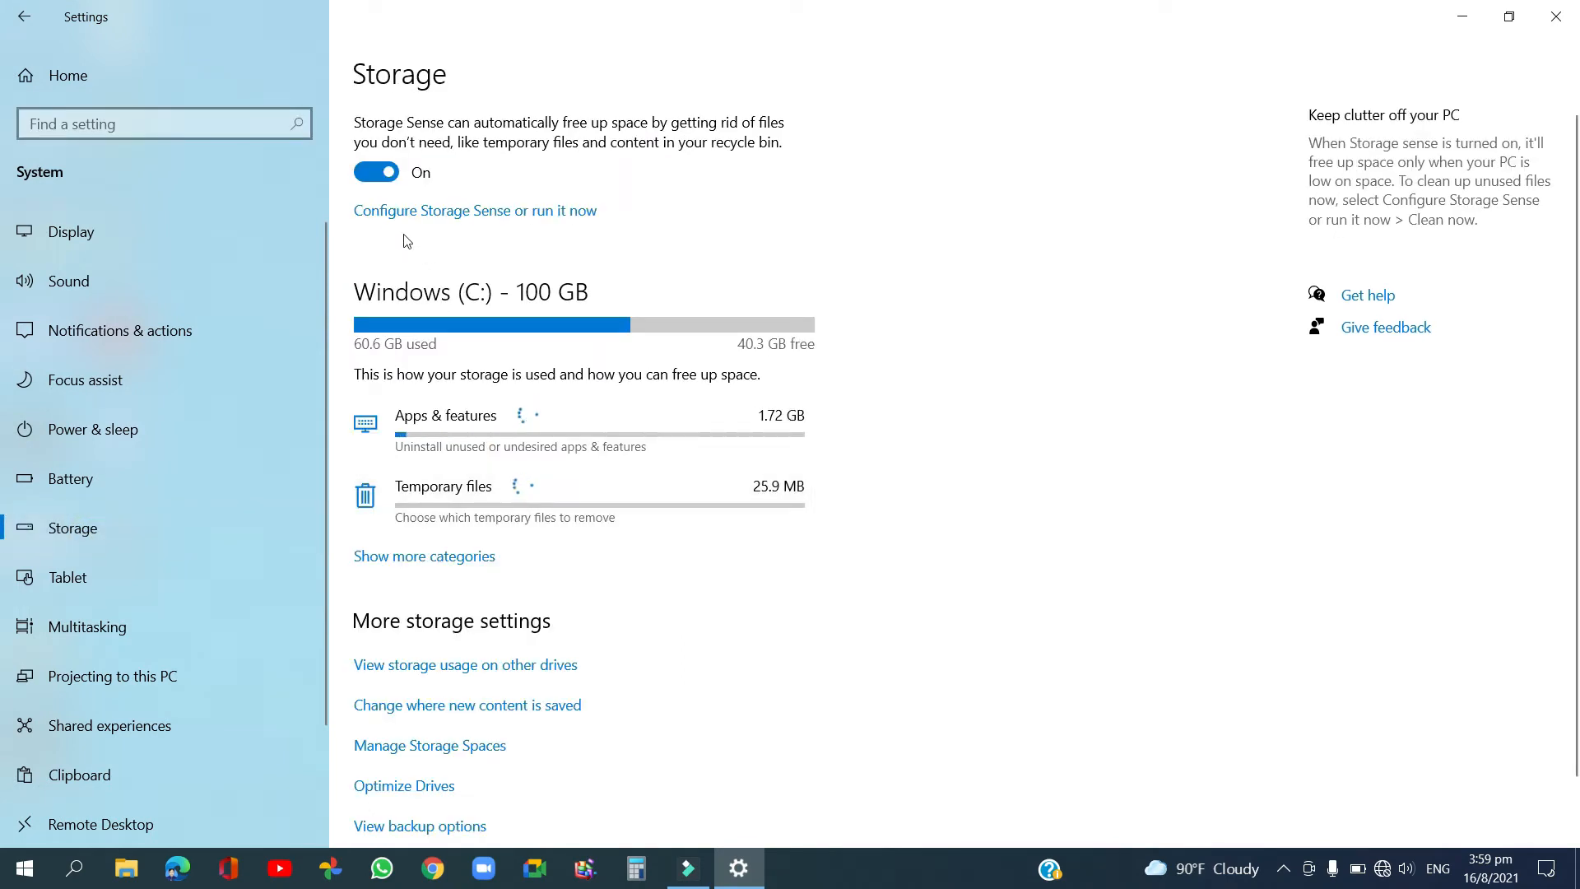
Configure Storage Sense to delete files that have been in the recycle bin for over 1 day
left_click(549, 213)
left_click(135, 522)
left_click(91, 526)
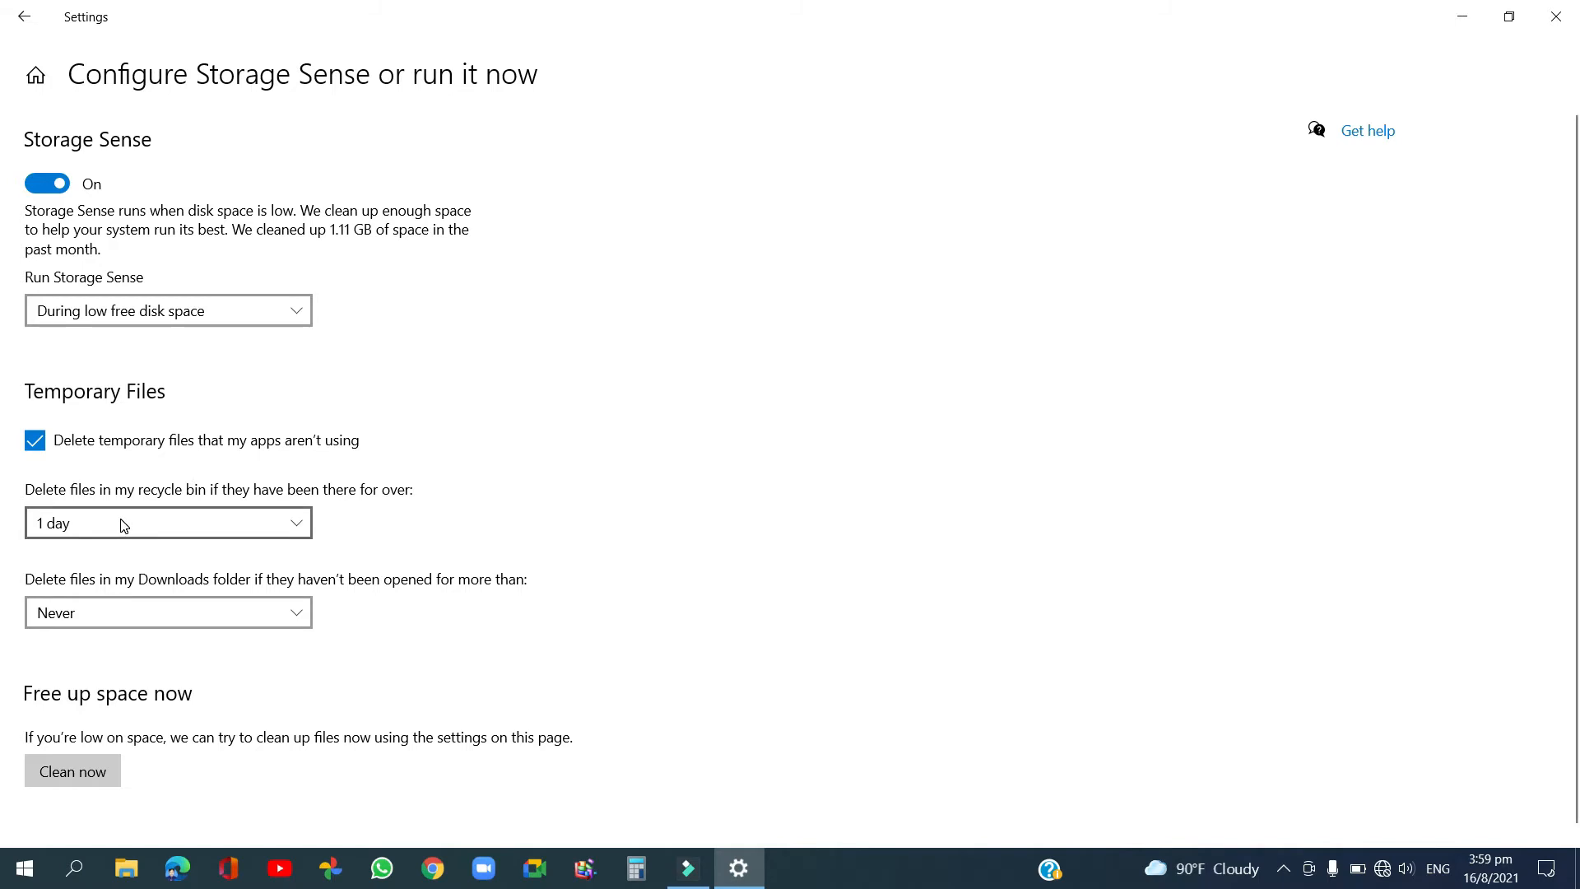
Remove the preselected temporary files, including thumbnails and Microsoft Defender Antivirus files, and close Settings
left_click(14, 19)
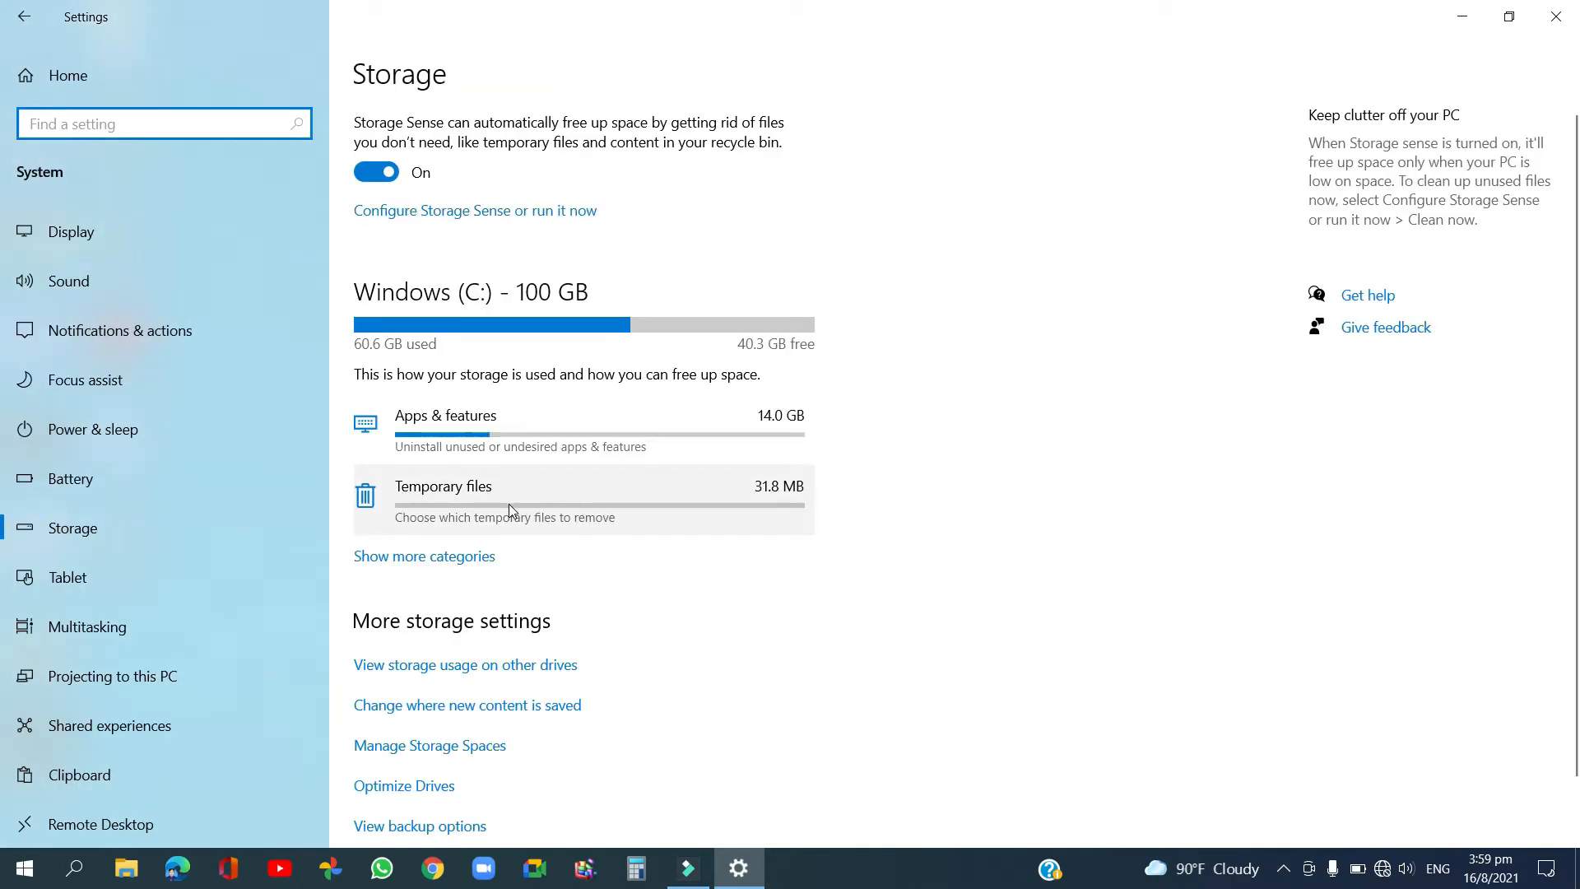
left_click(509, 506)
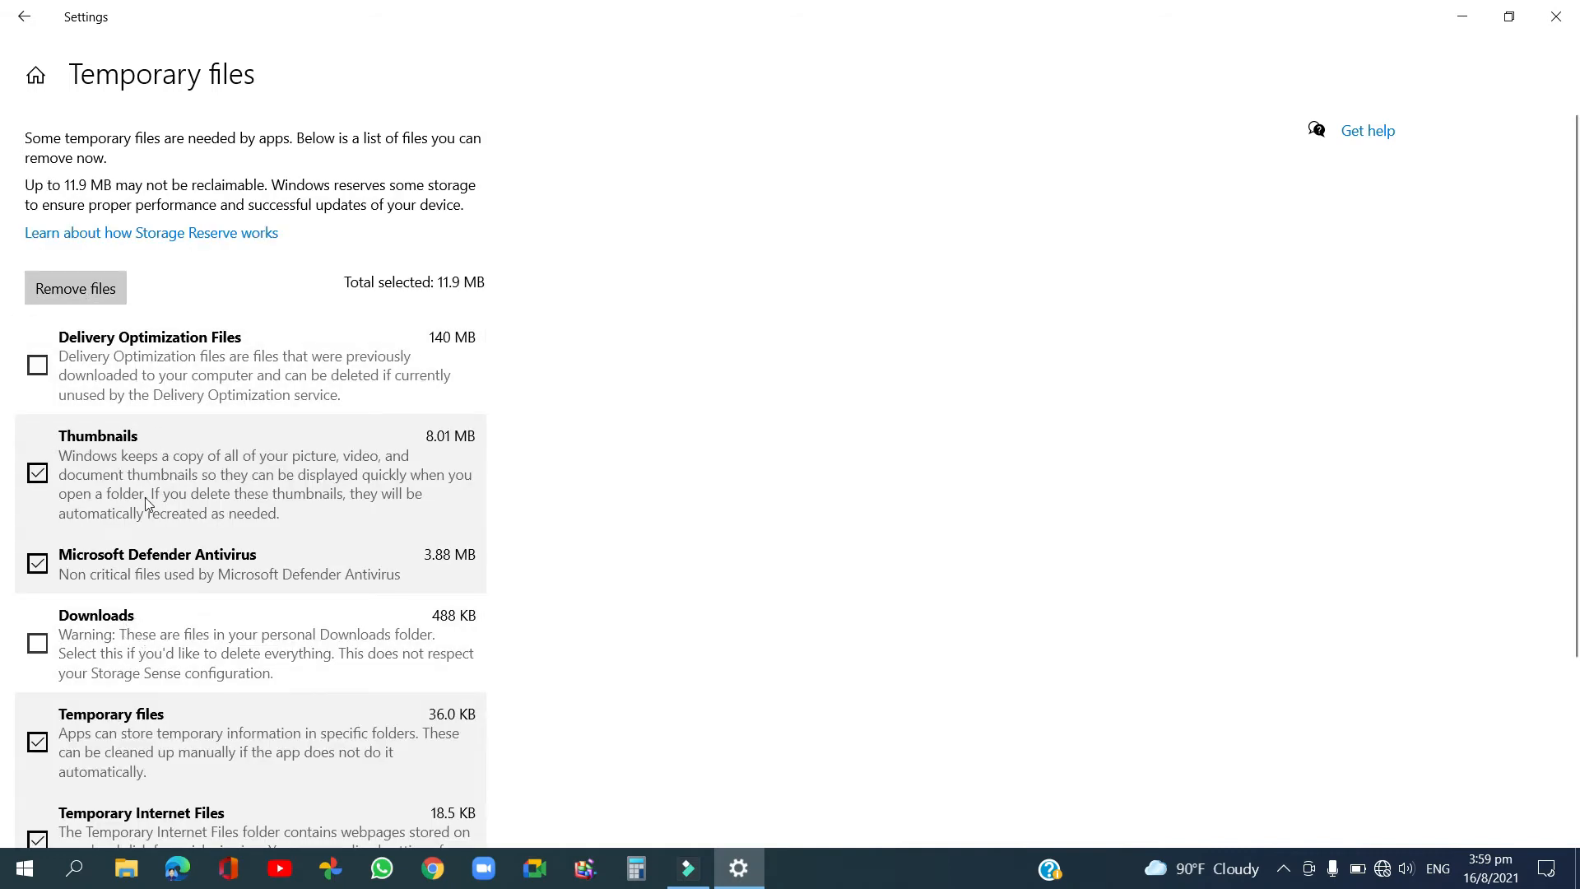
left_click(87, 293)
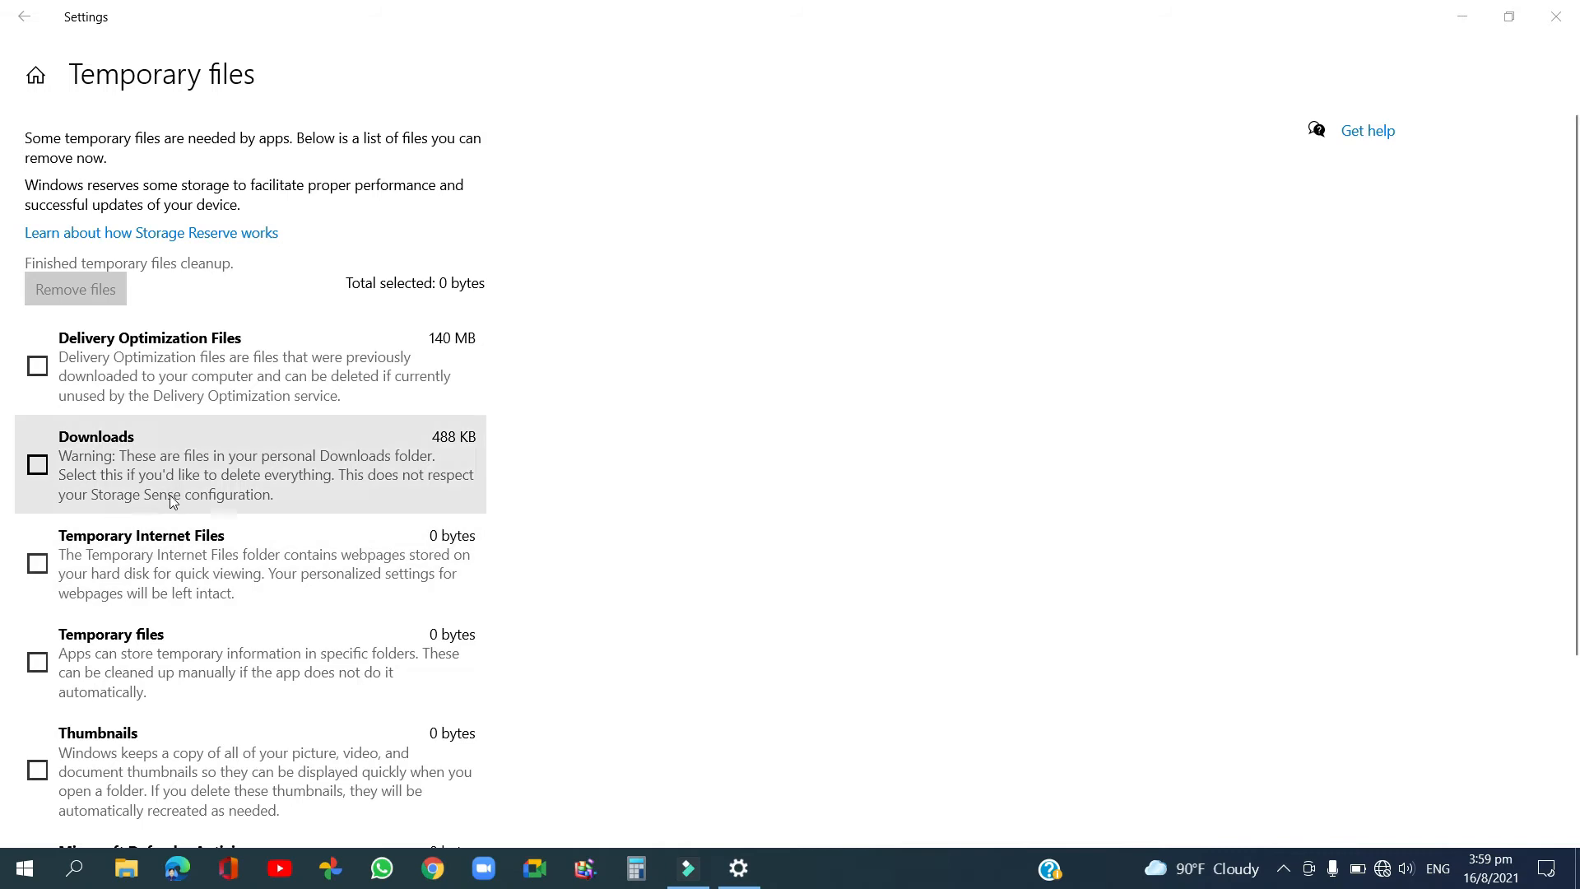
left_click(22, 25)
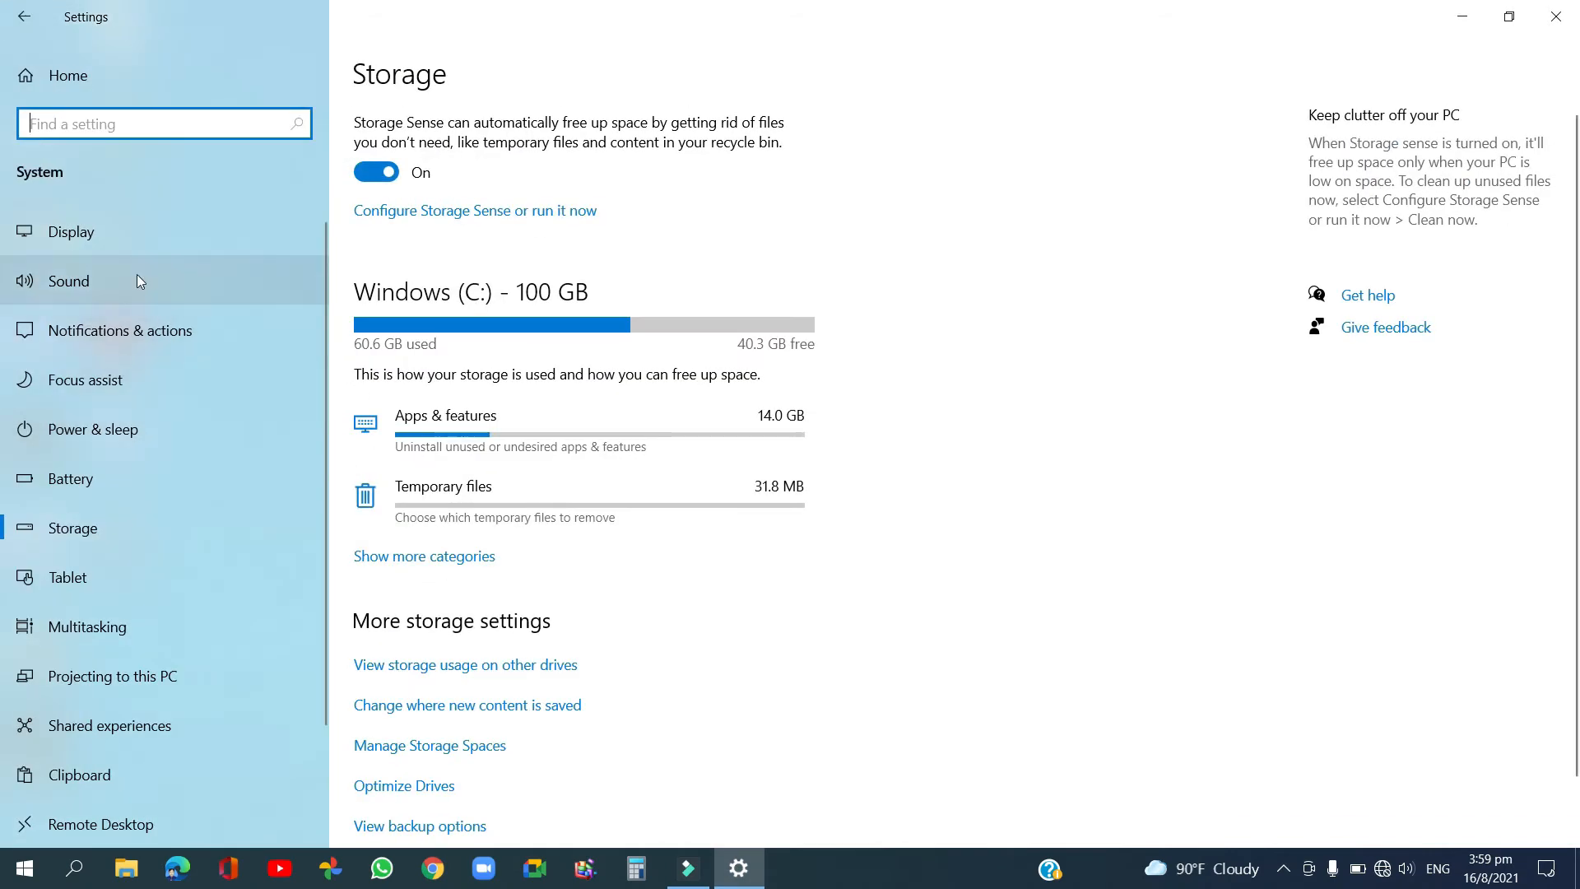
left_click(85, 230)
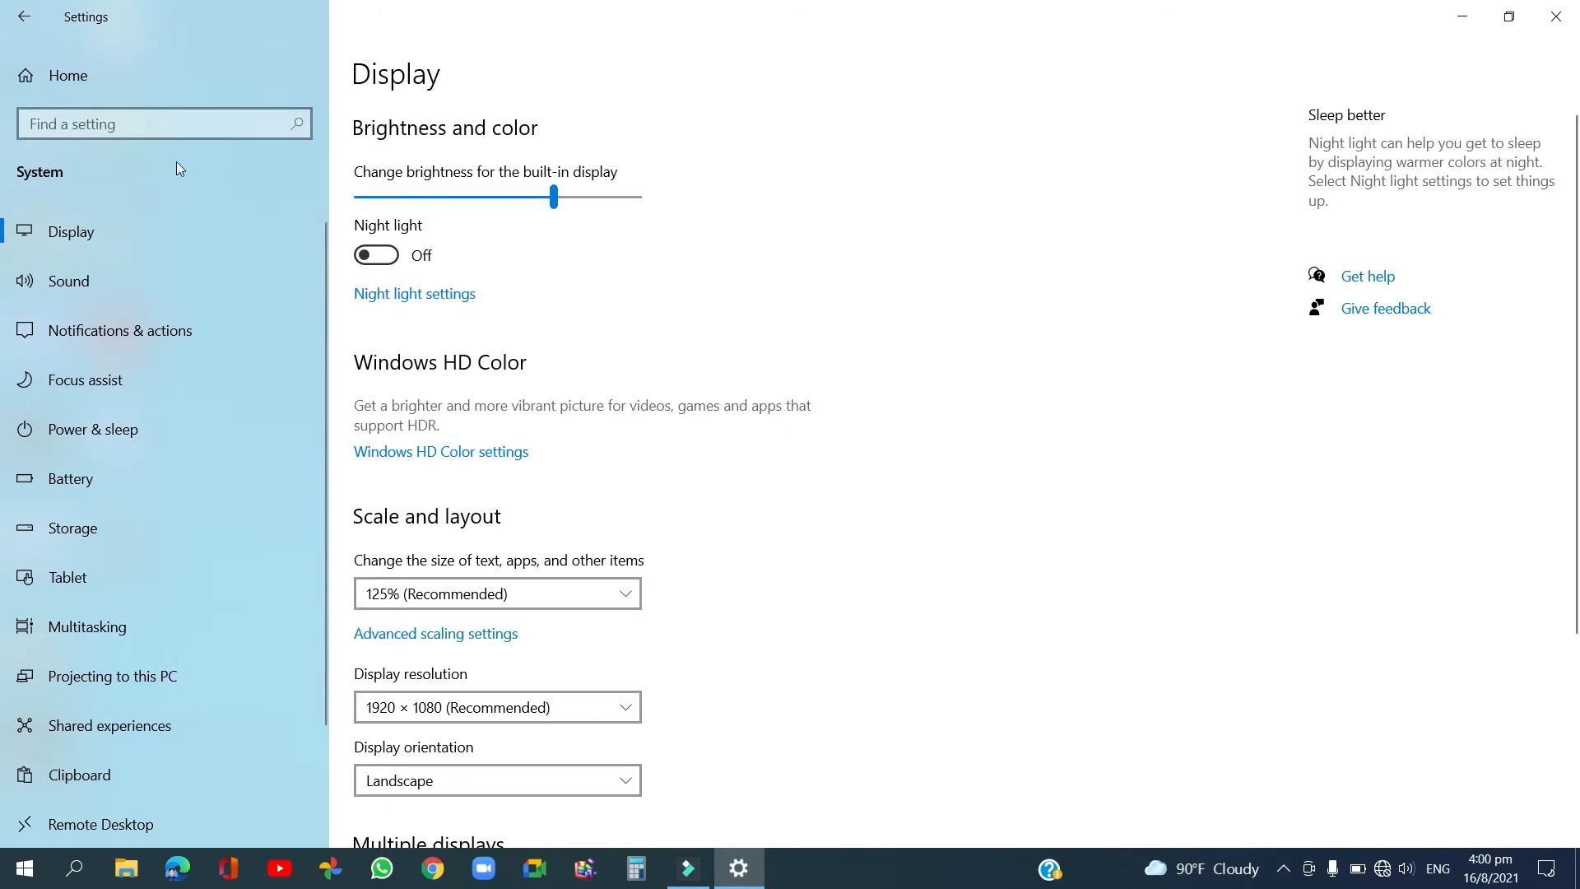
key("alt+F4")
Open the Virtual Memory dialog through This PC's properties, the advanced system settings and the advanced performance options
right_click(35, 48)
left_click(127, 297)
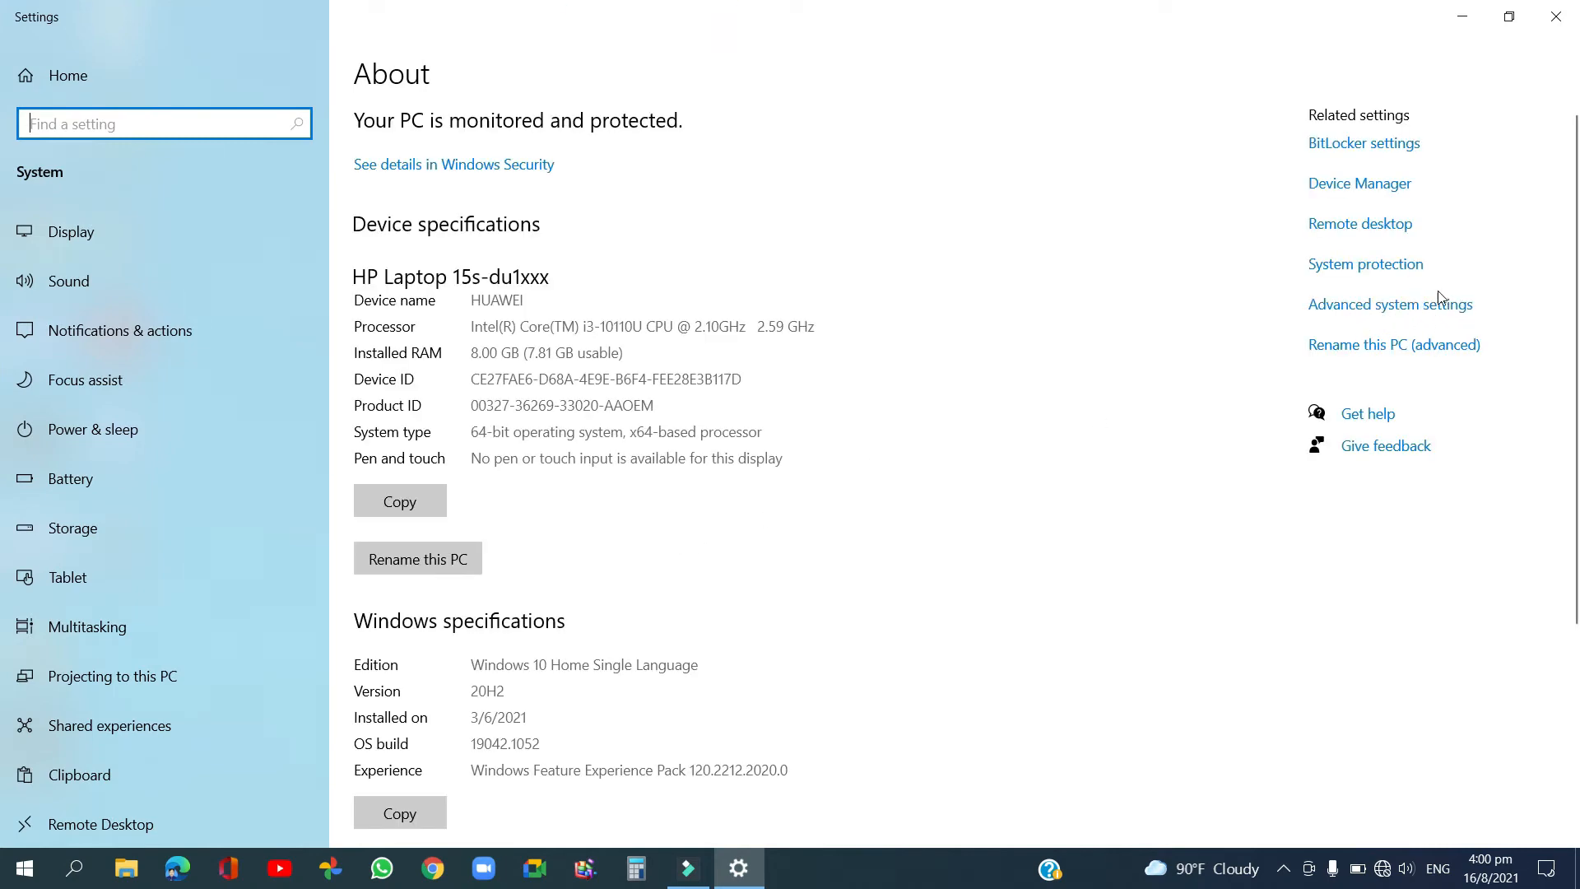
left_click(1444, 300)
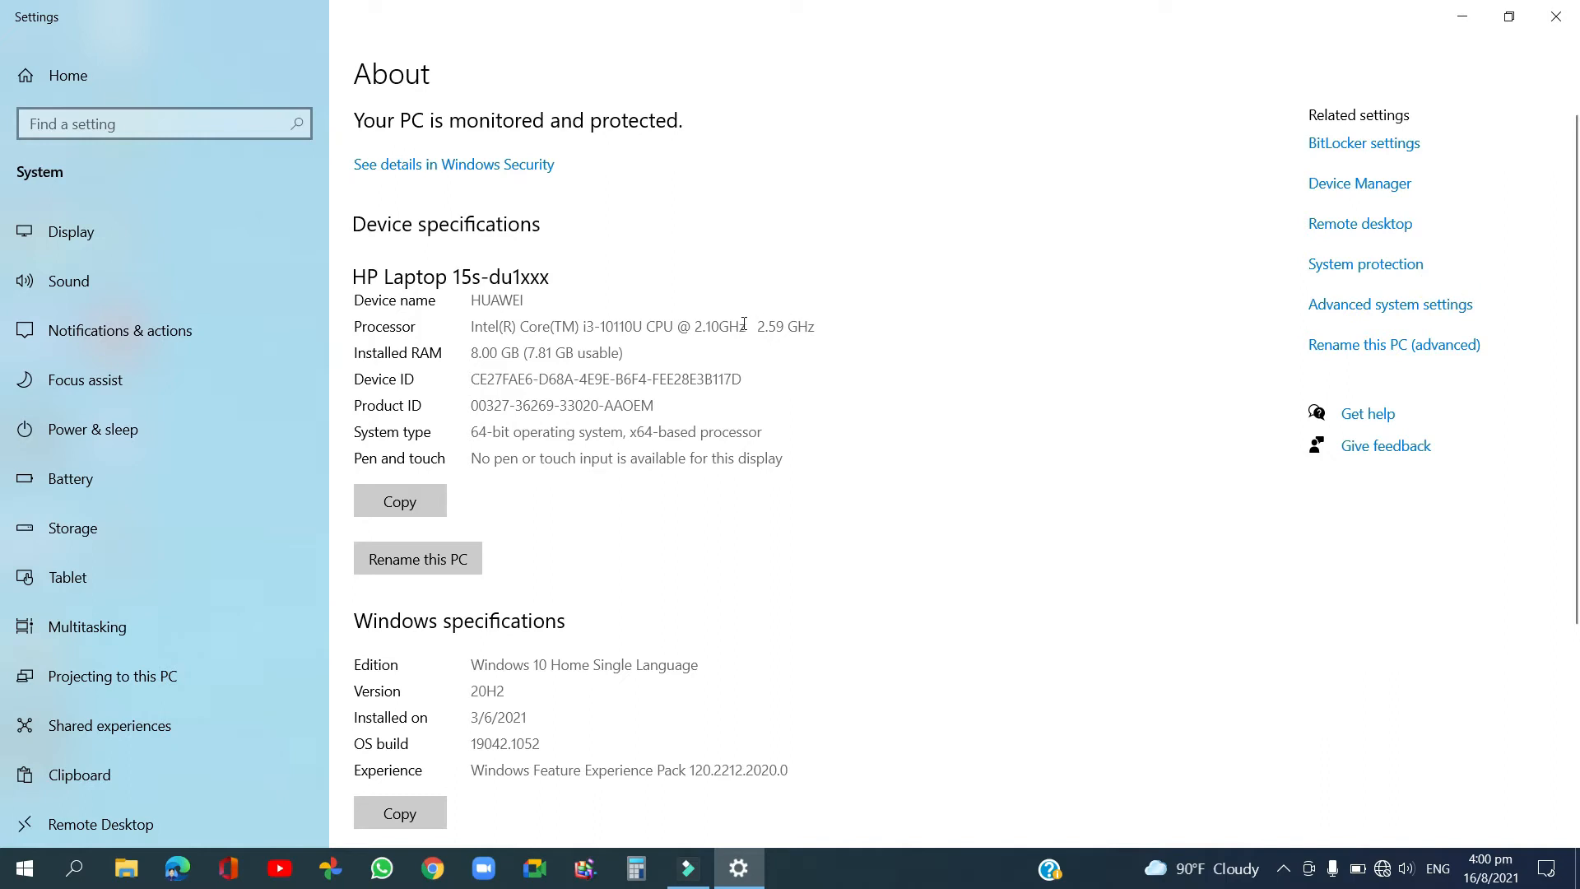
left_click(1350, 306)
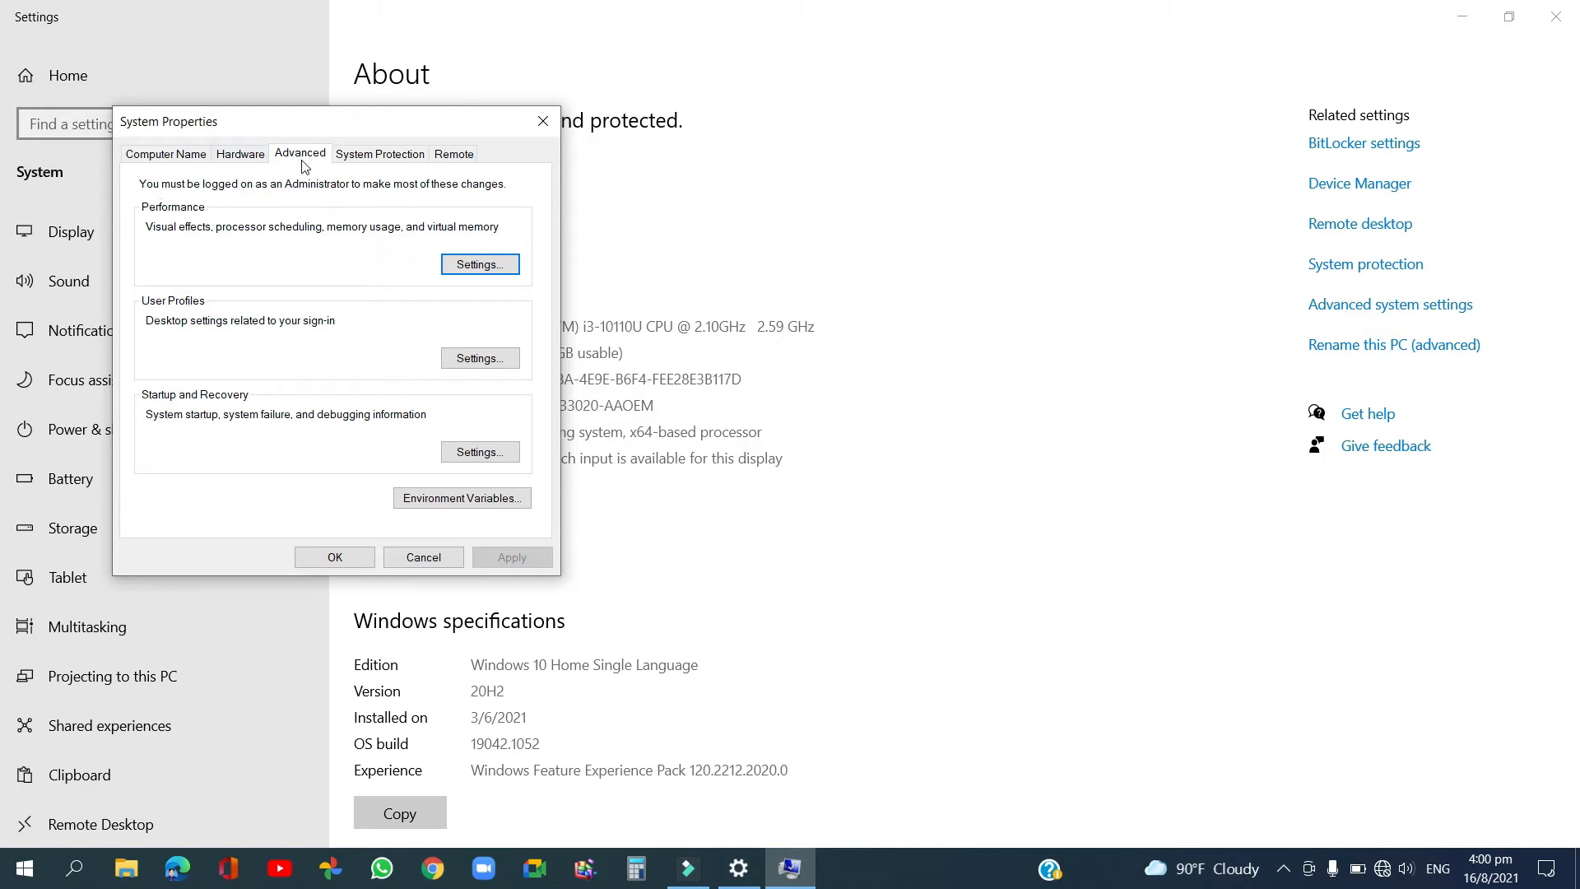
left_click(466, 265)
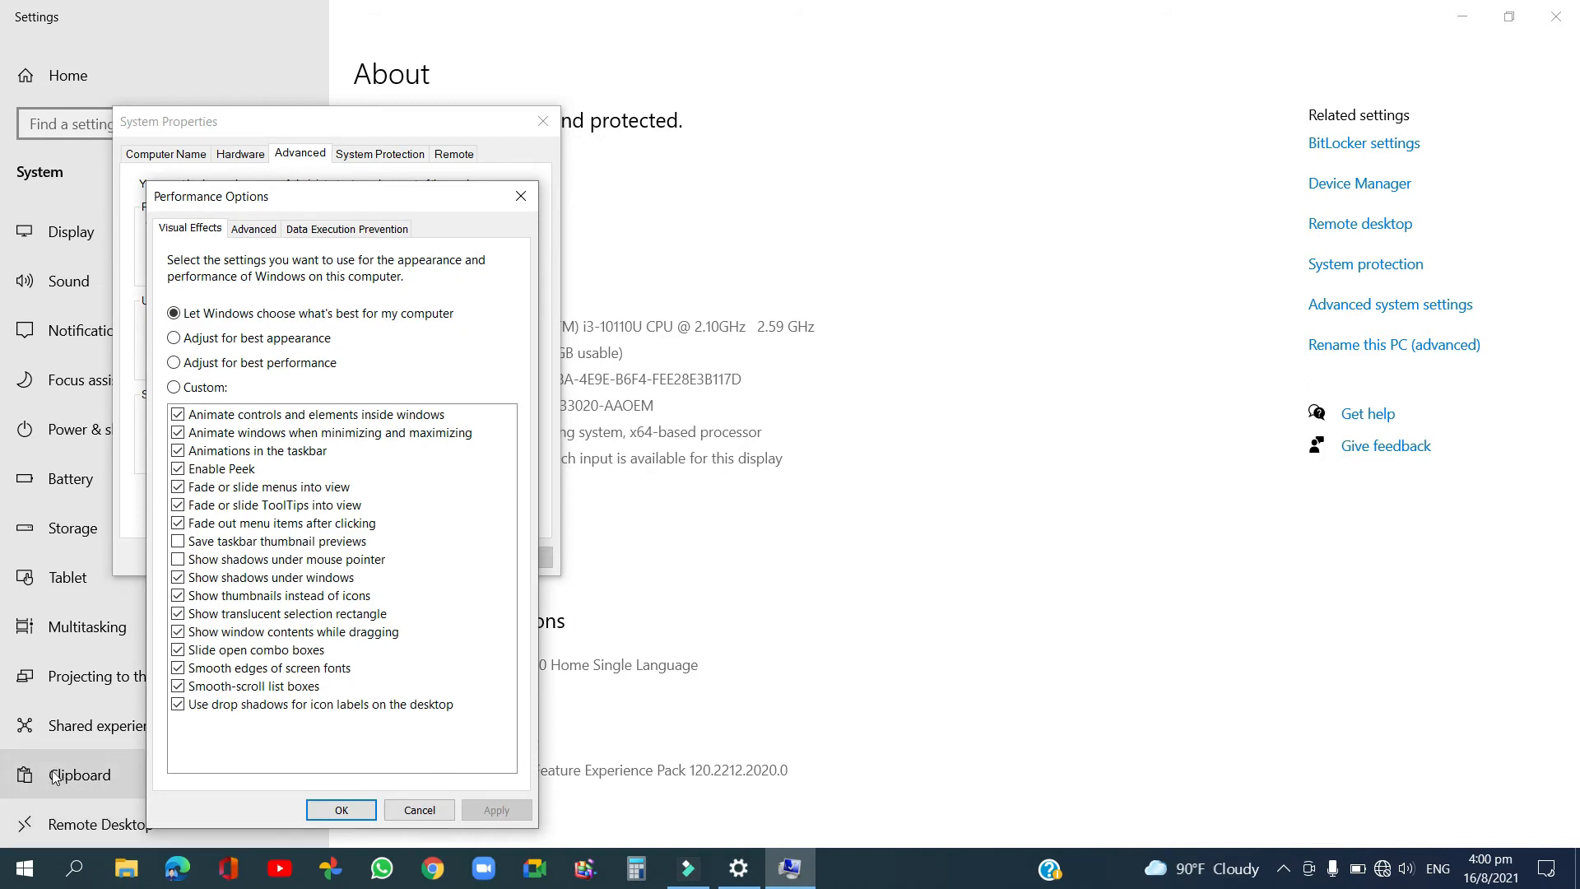
left_click(256, 229)
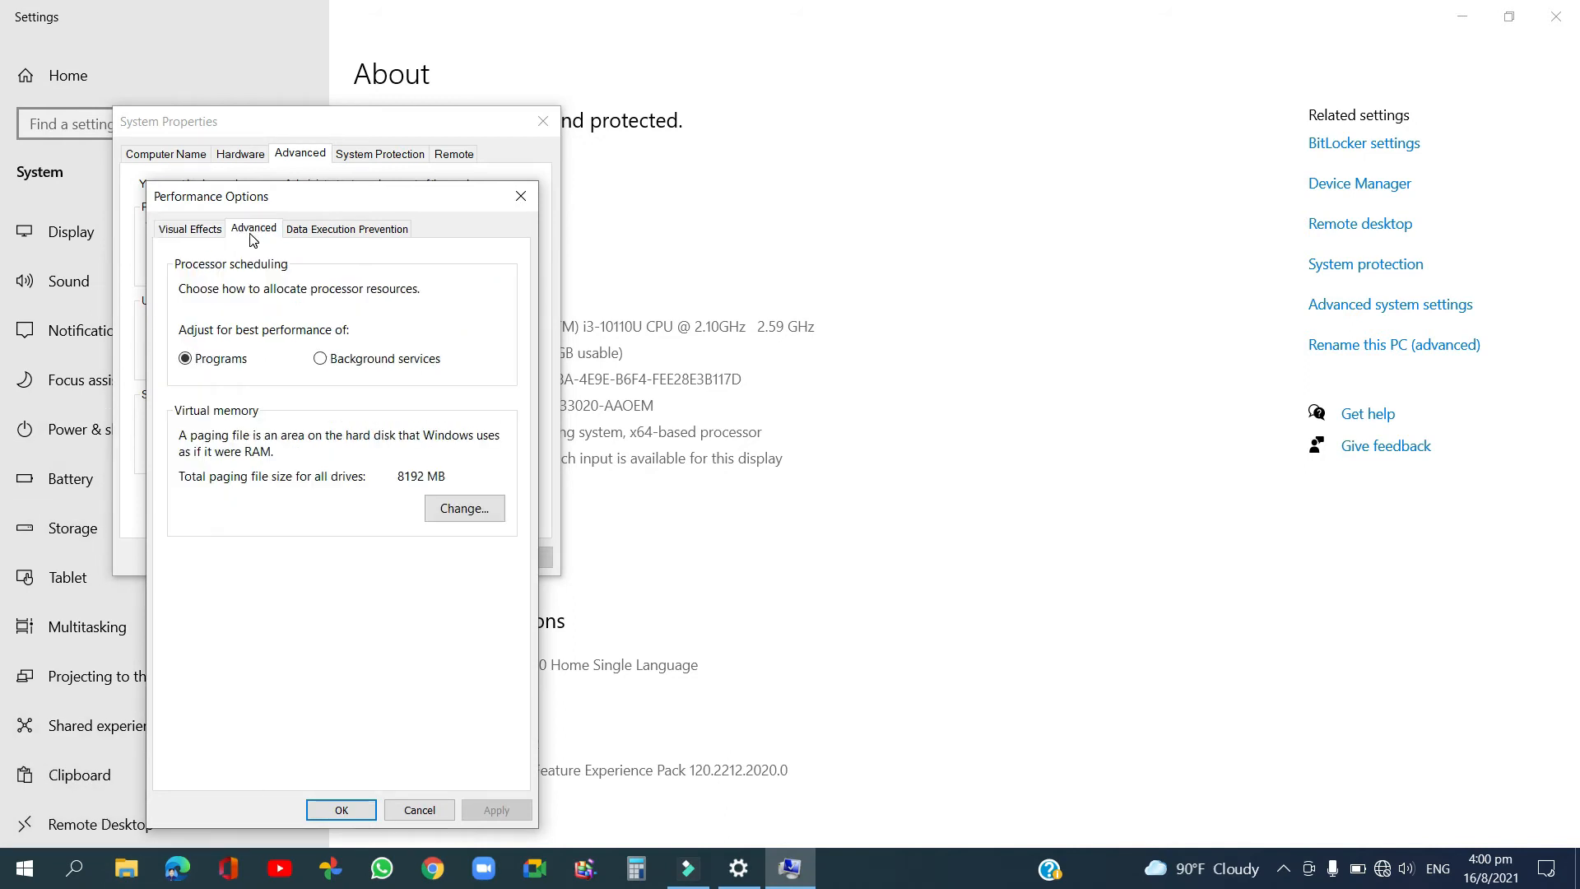
left_click(467, 519)
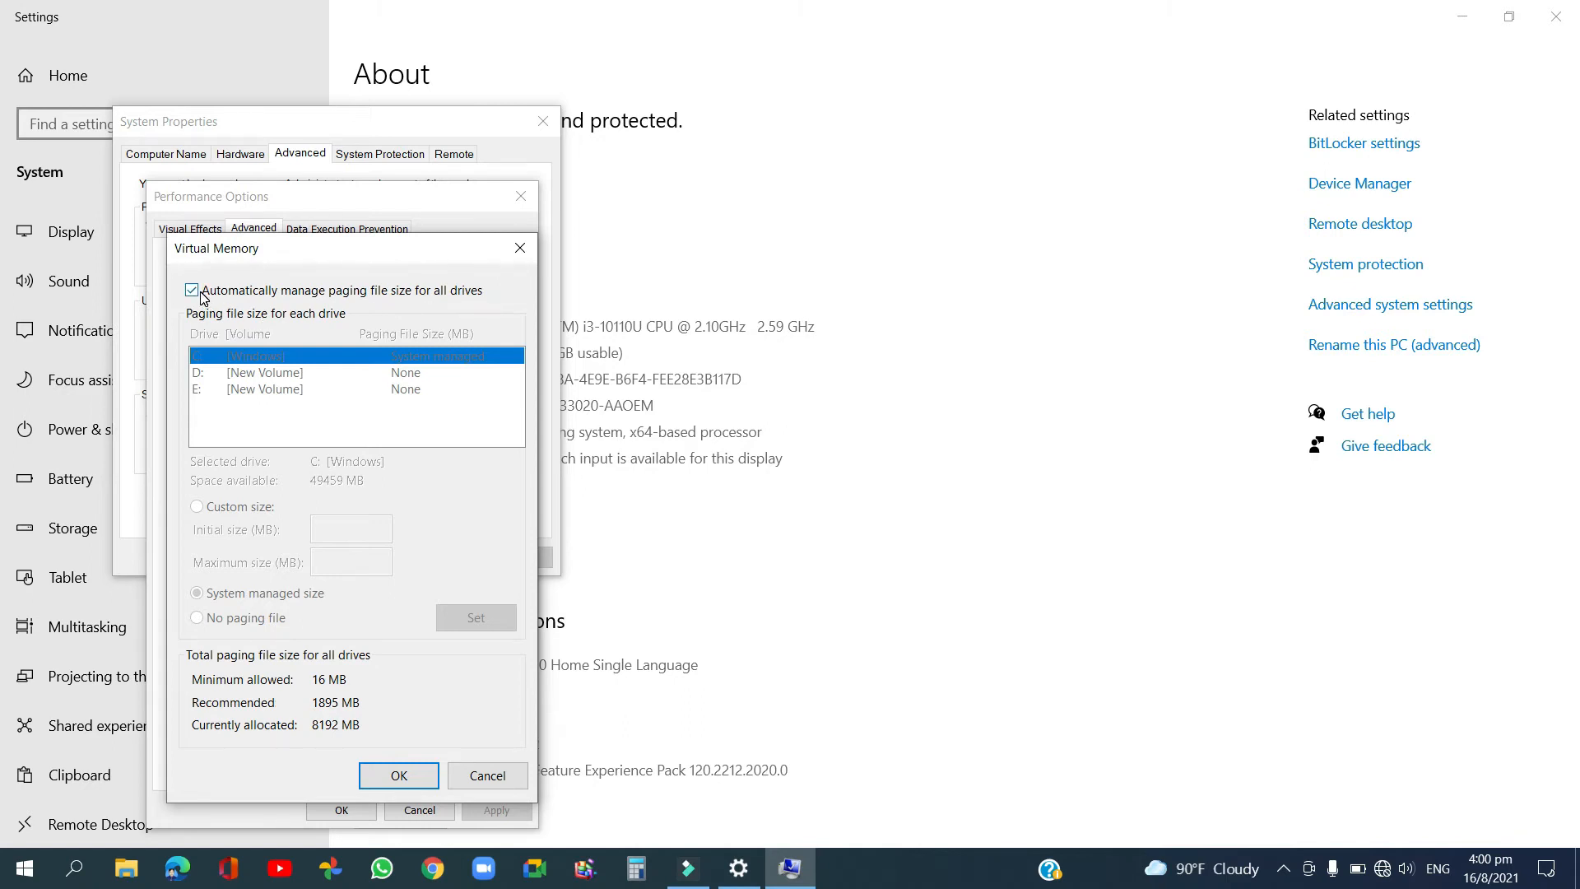
Disable automatic paging file management for all drives and choose a custom size for drive C:
left_click(203, 296)
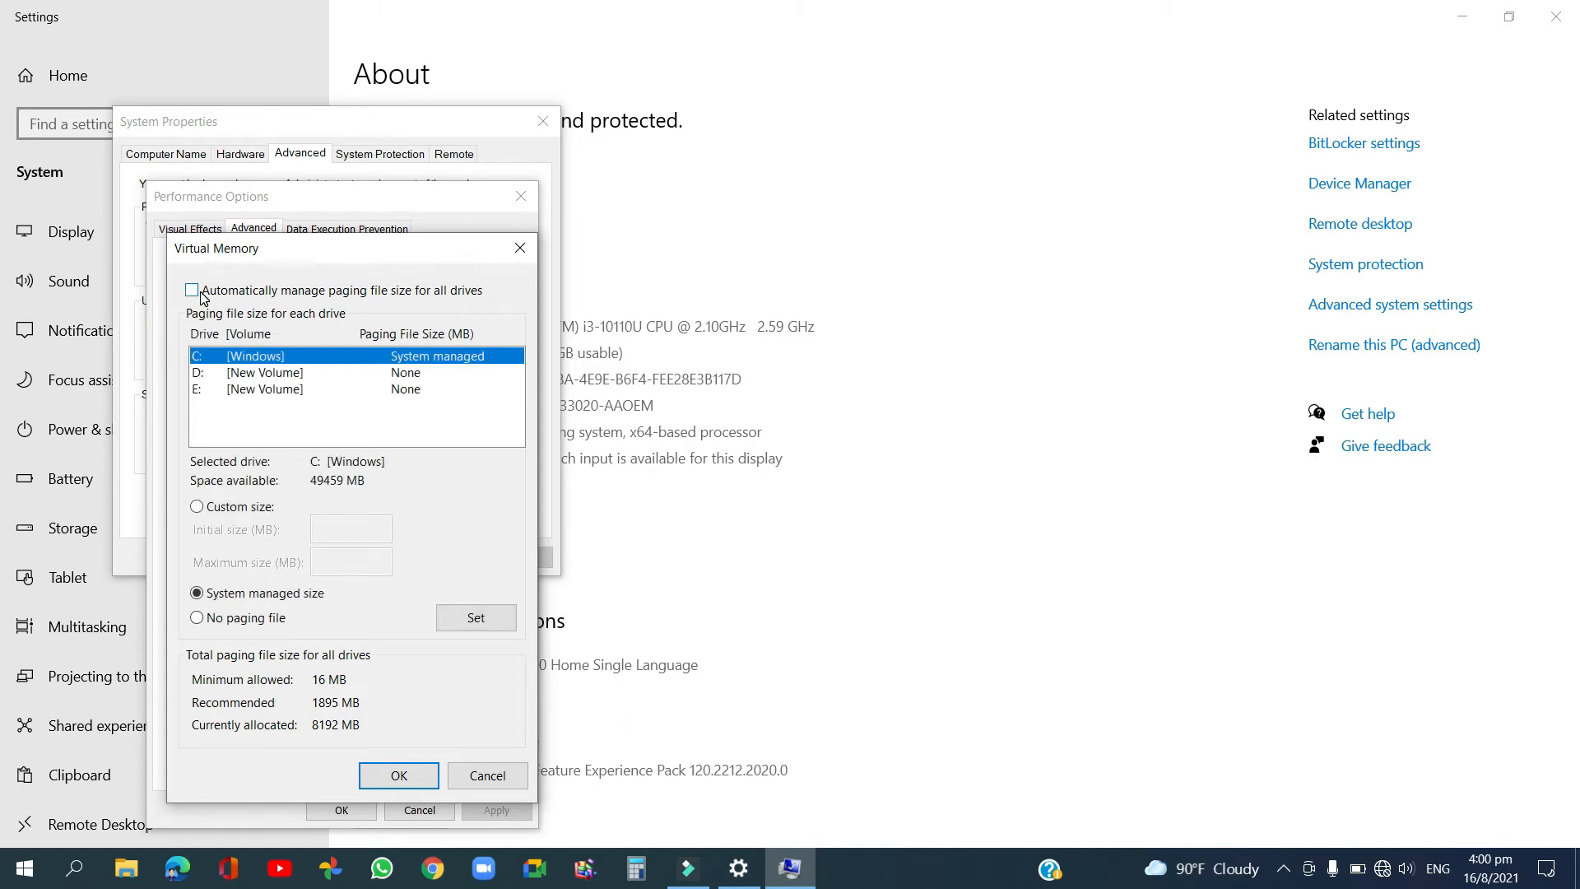
left_click(236, 516)
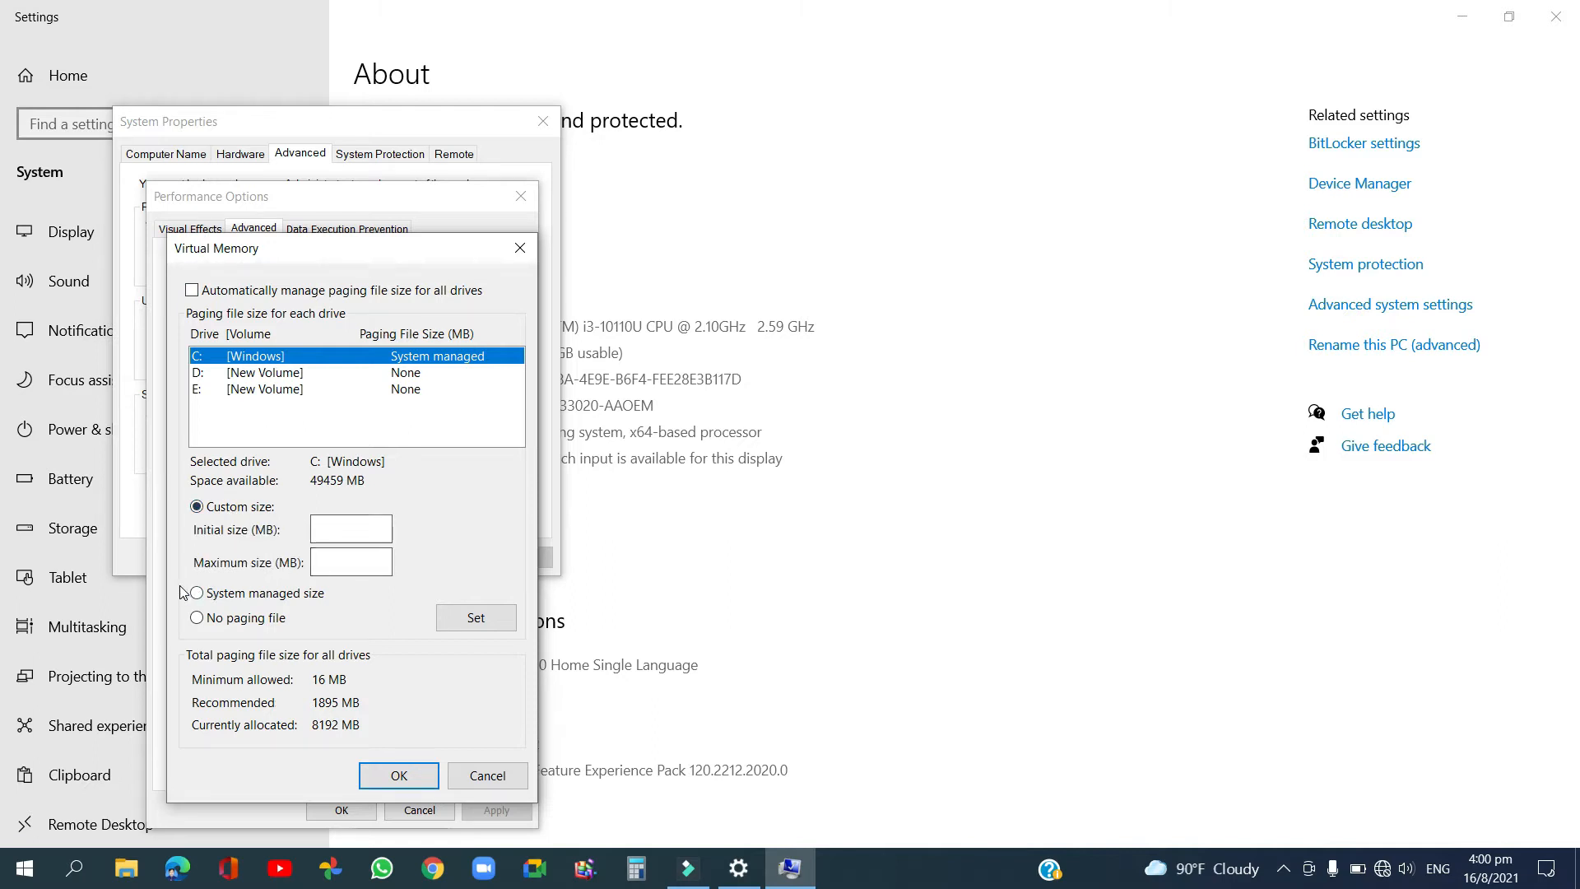
left_click(362, 535)
left_click(346, 563)
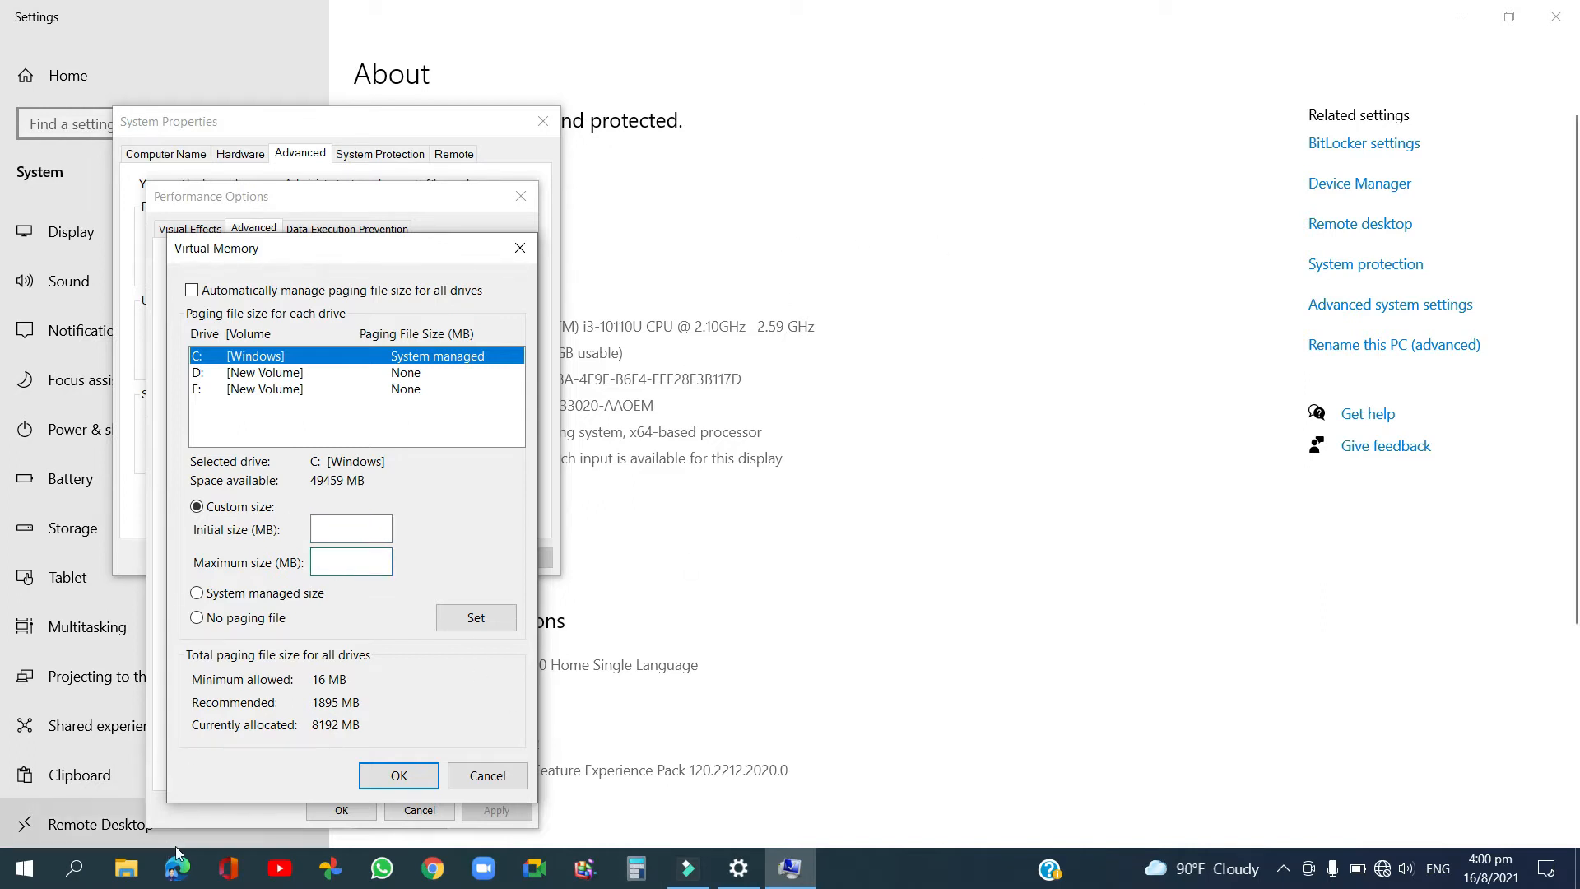
Check the installed RAM in This PC's properties from File Explorer and return to the Virtual Memory dialog's initial size
left_click(144, 866)
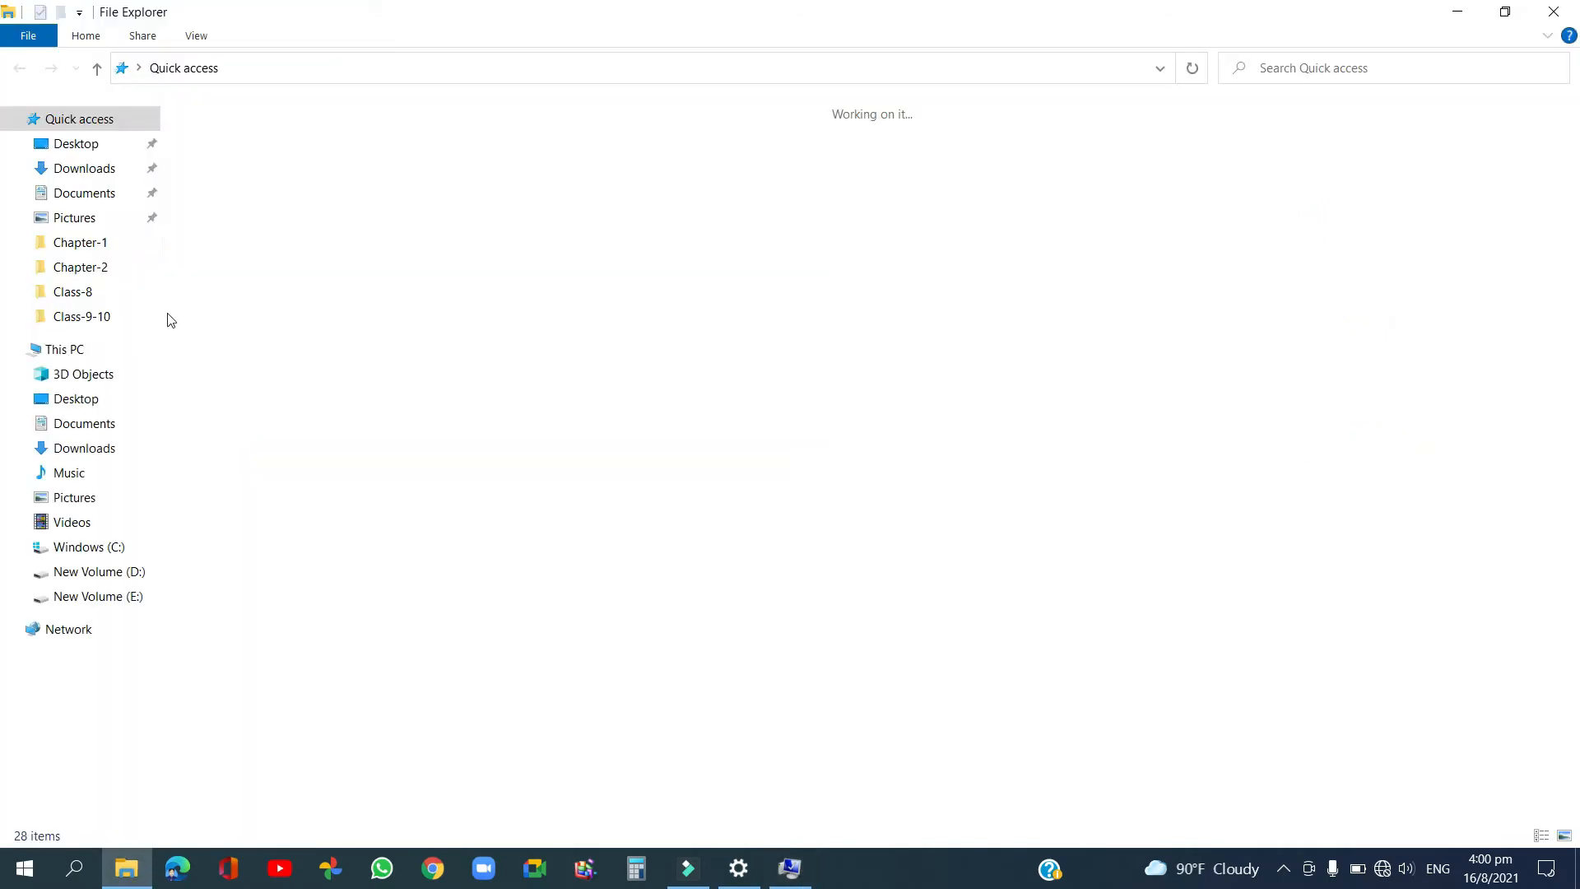
right_click(65, 362)
left_click(97, 629)
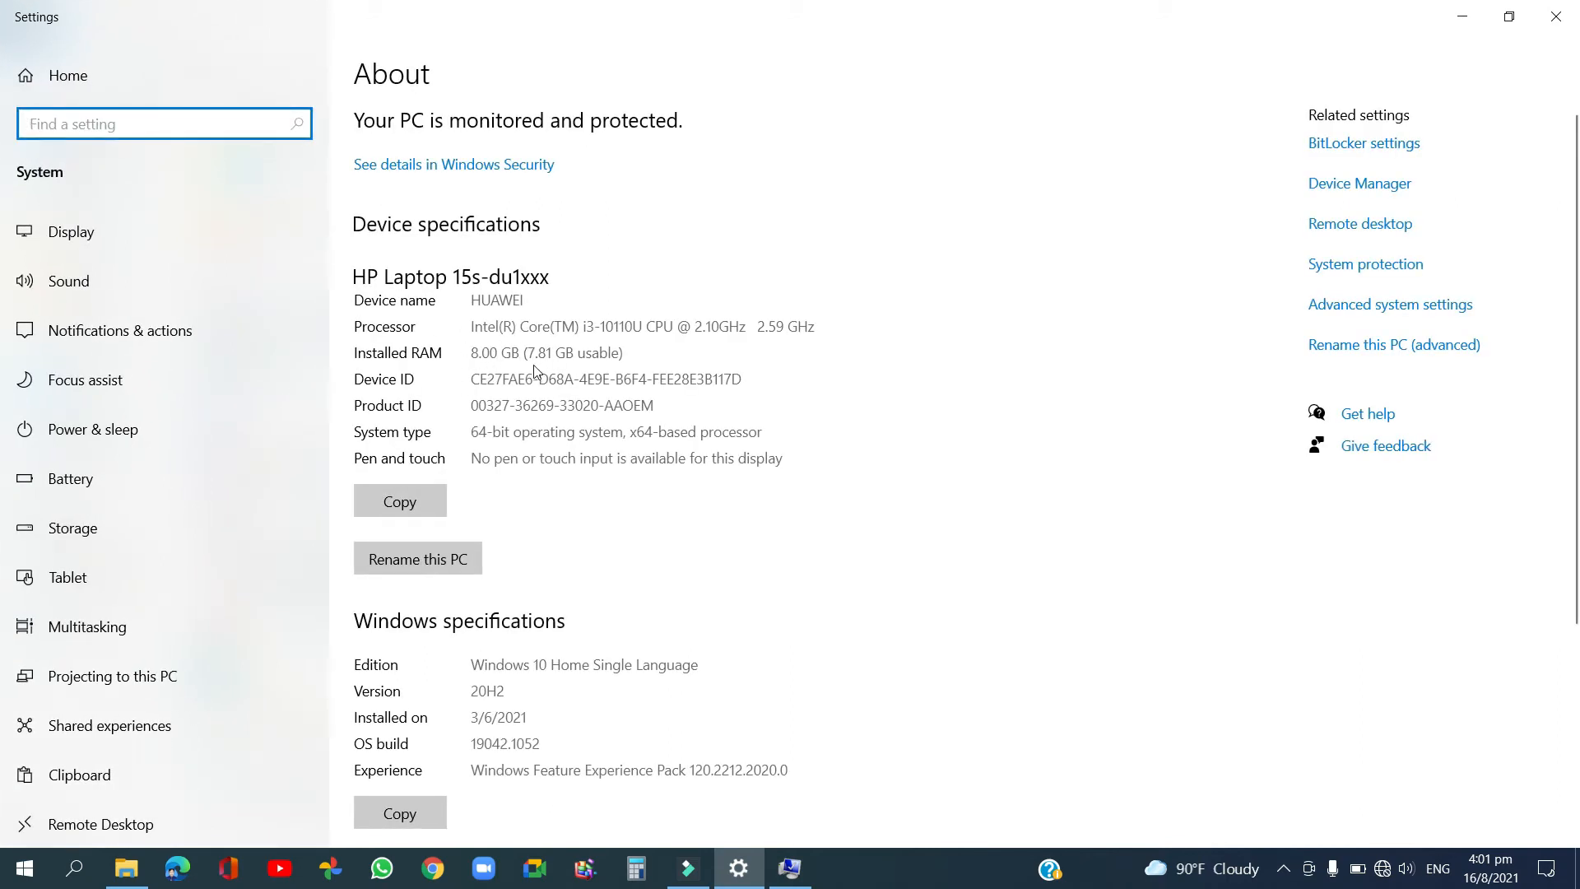
left_click(792, 868)
left_click(356, 529)
Open Calculator beside the Virtual Memory dialog and calculate 8 × 1024
left_click(638, 864)
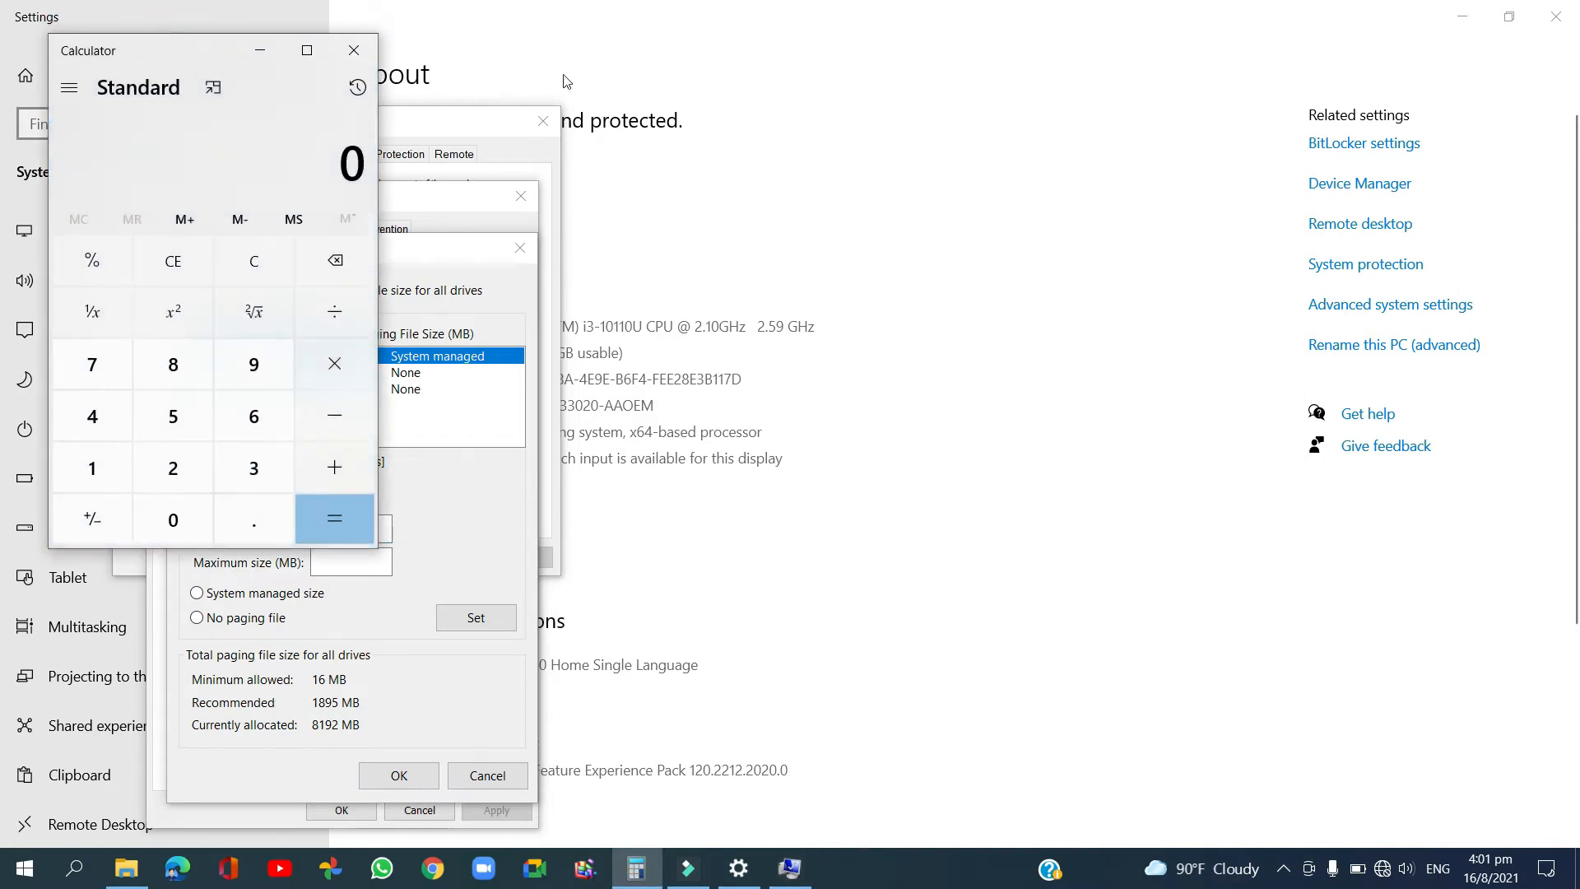
left_click_drag(173, 46, 1009, 108)
double_click(1187, 228)
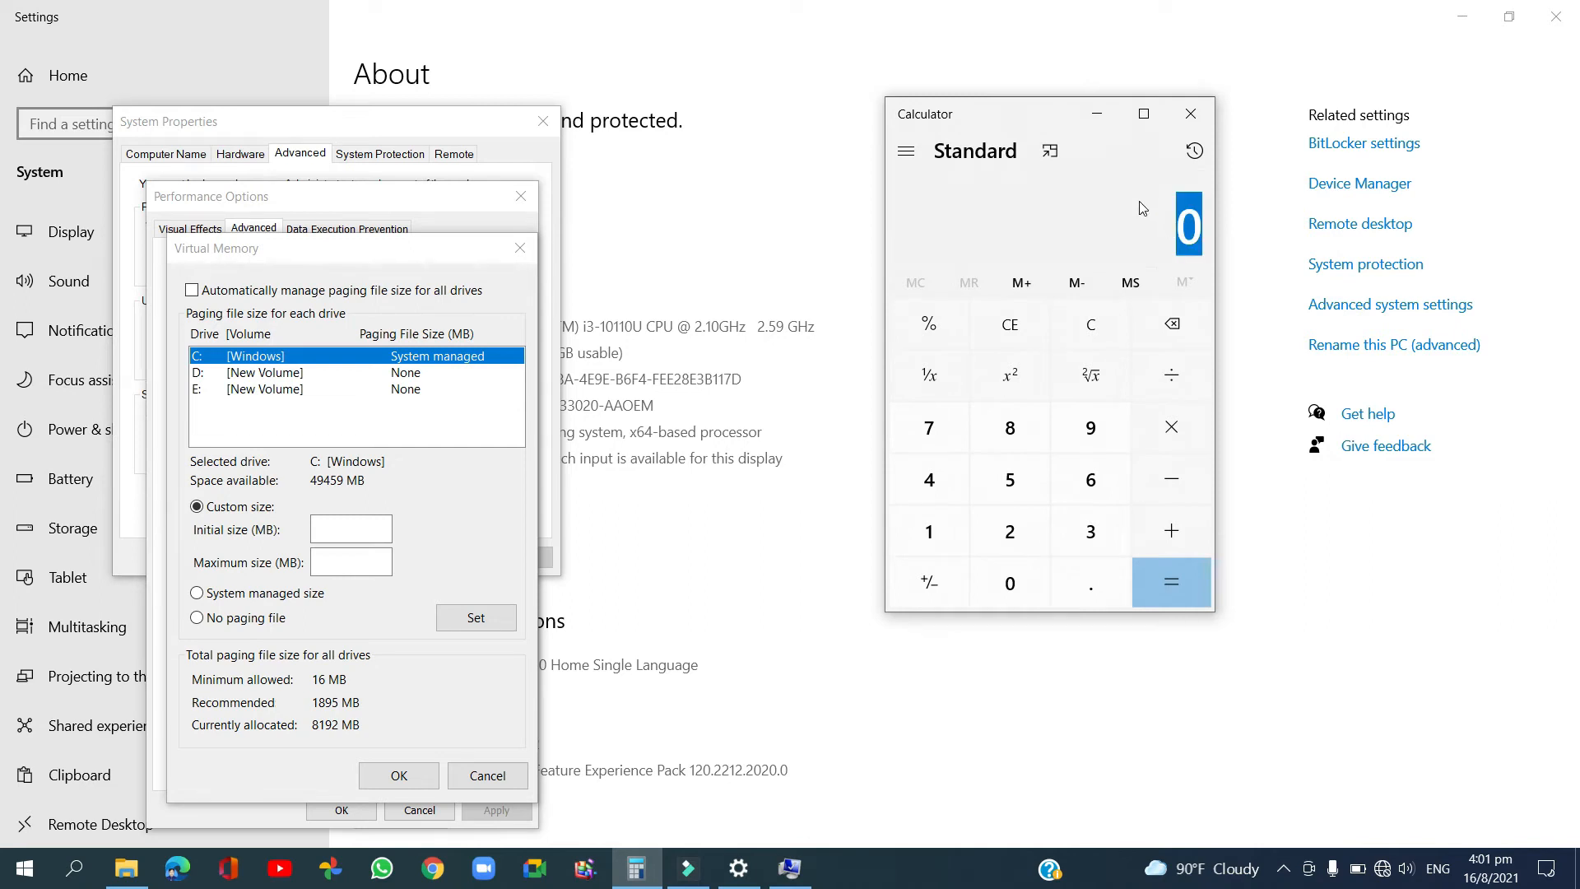
key("8")
left_click(1170, 431)
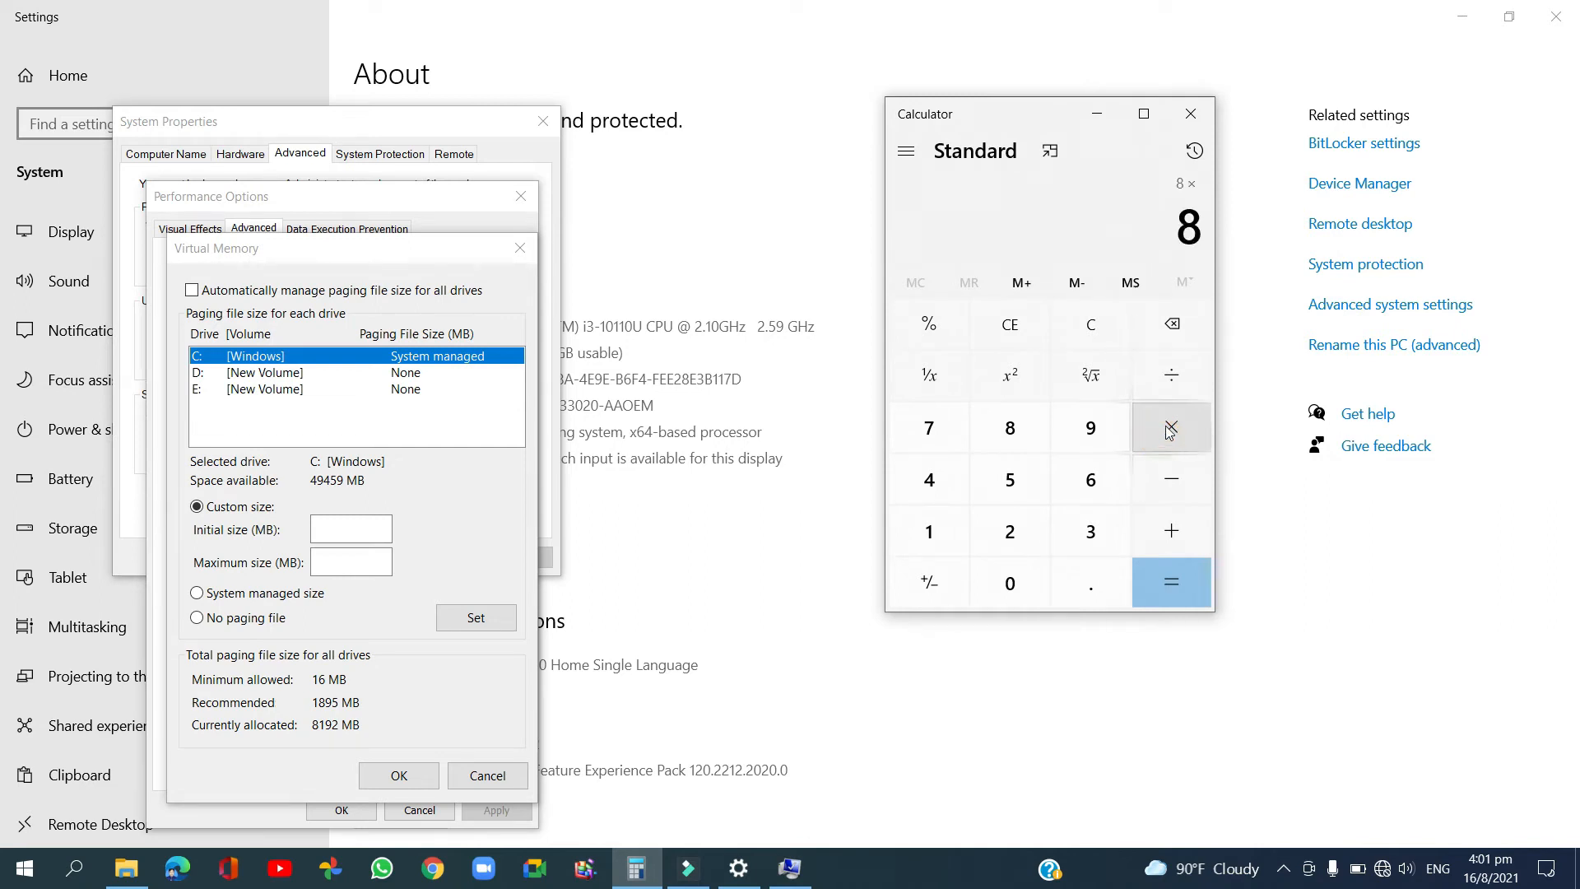
type("1,02")
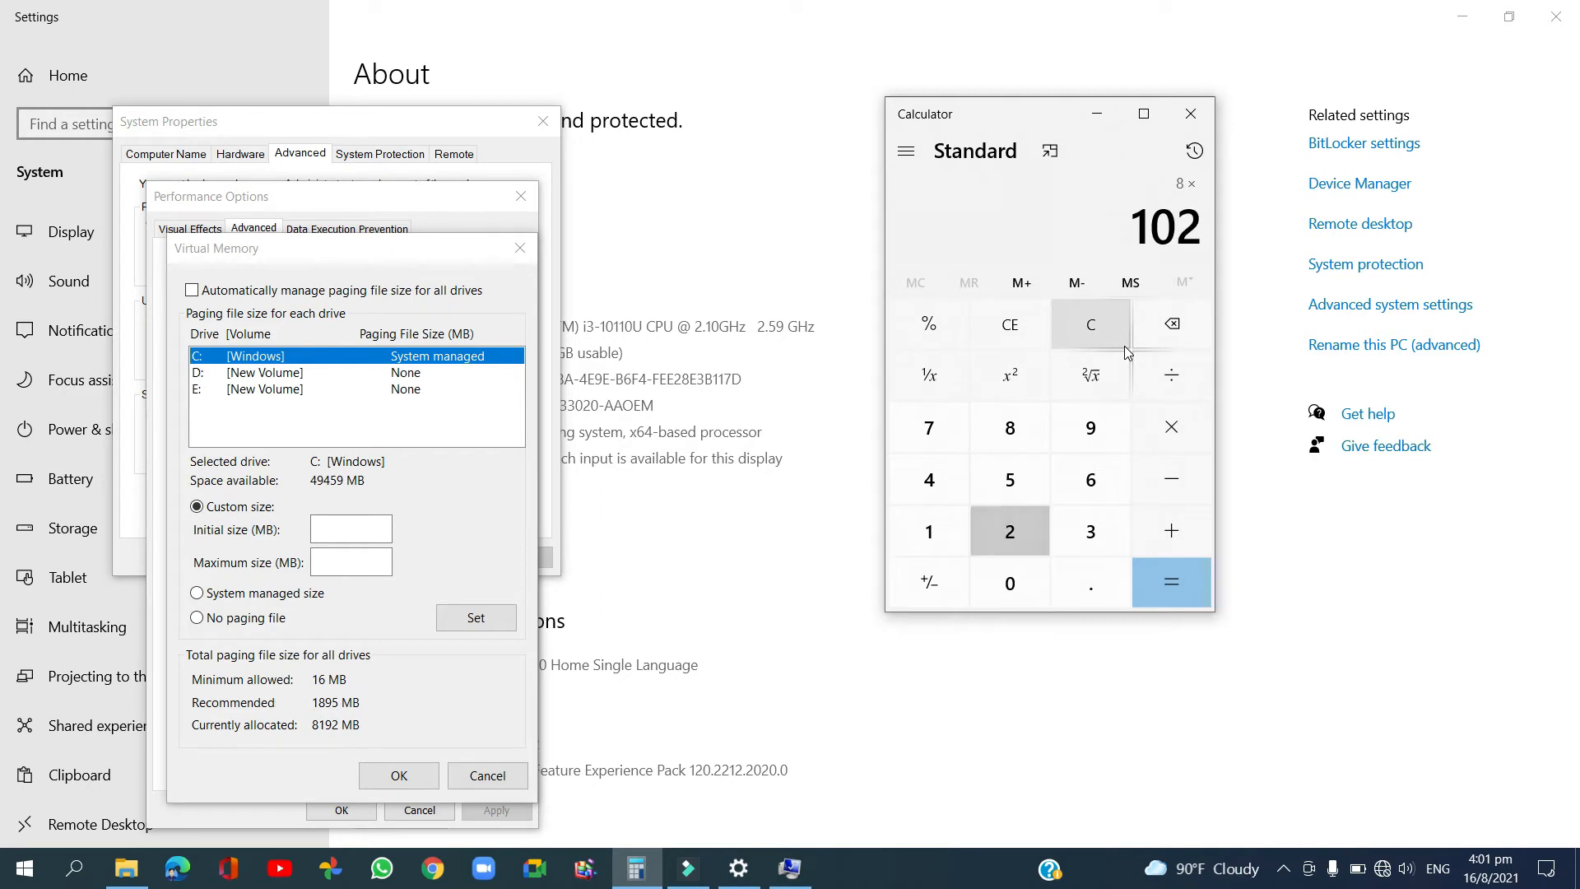
type("4")
left_click(1191, 594)
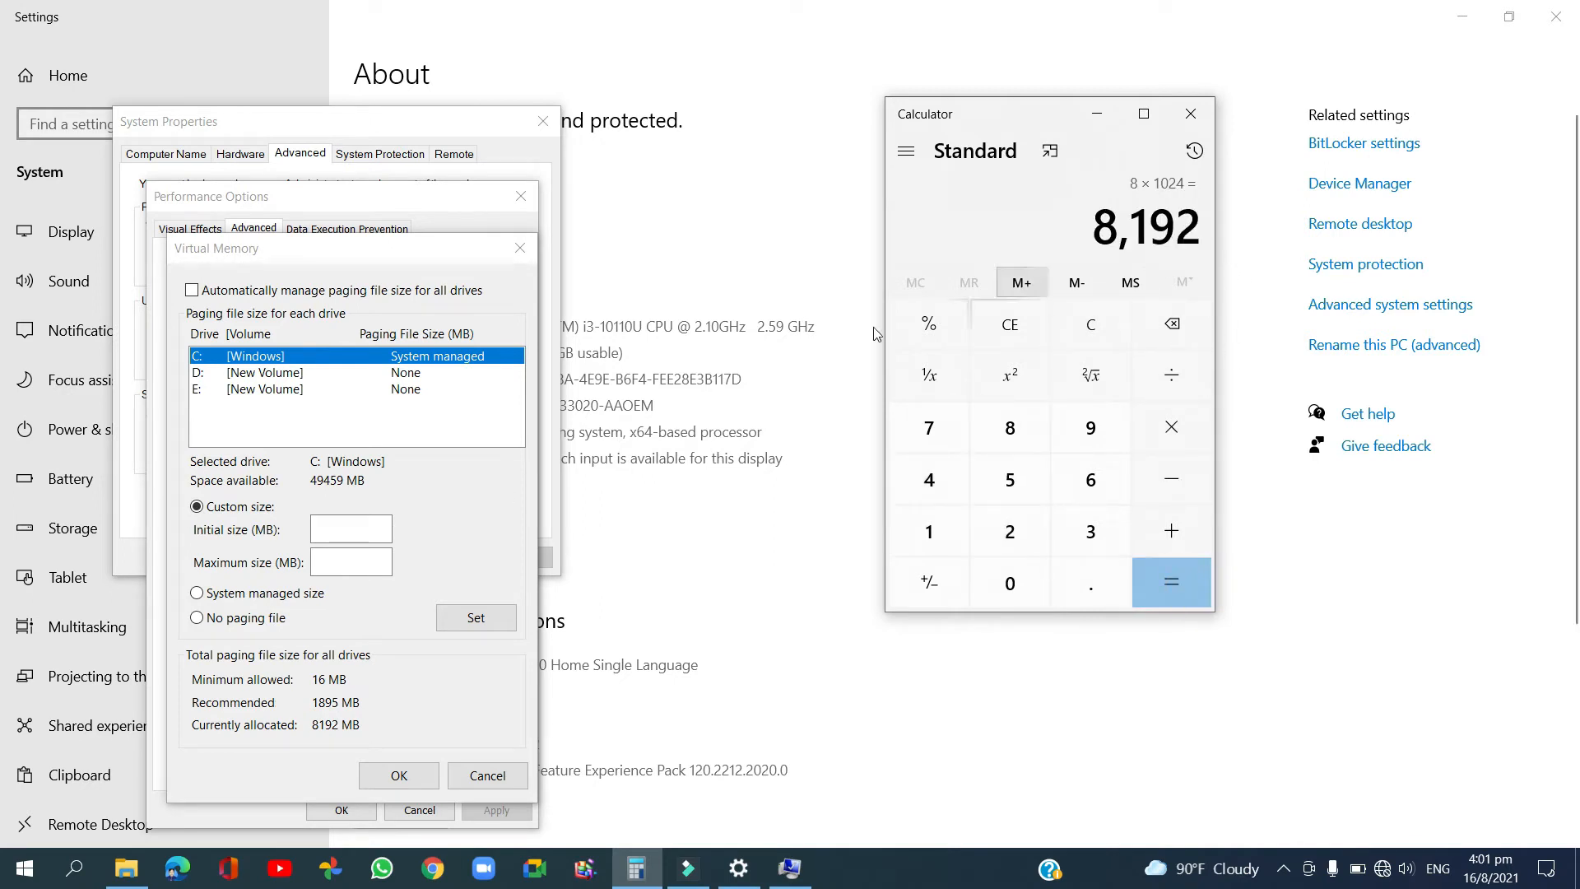
Set the initial paging file size for drive C: to 8192 MB
left_click(350, 531)
type("8")
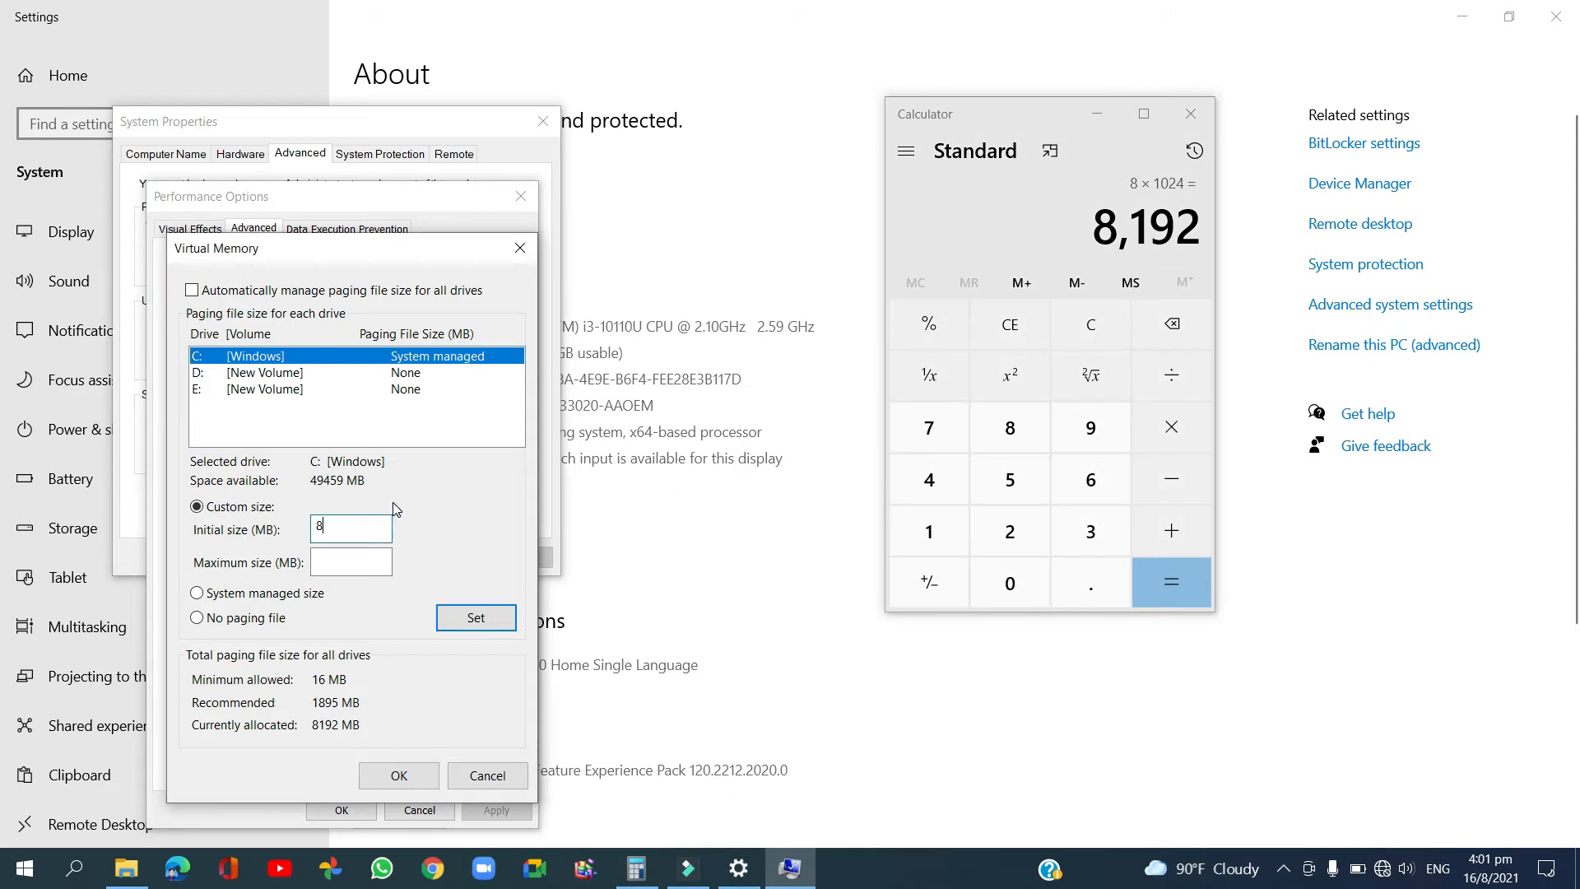
type("192")
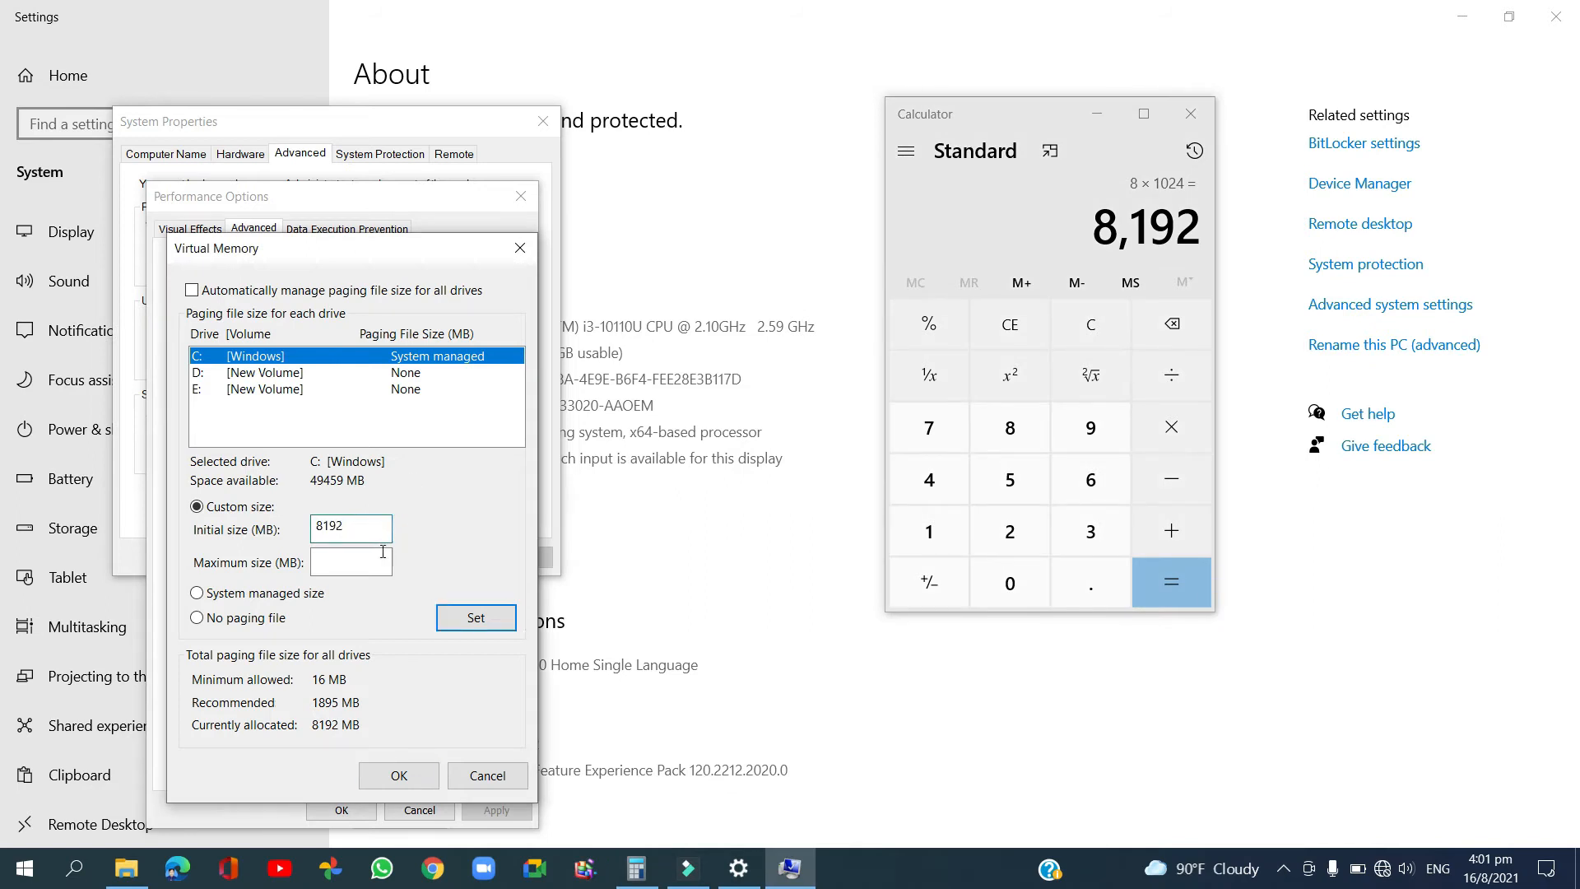
Multiply the previous result, 8192, by 2 in Calculator to work out the maximum paging file size
left_click(383, 553)
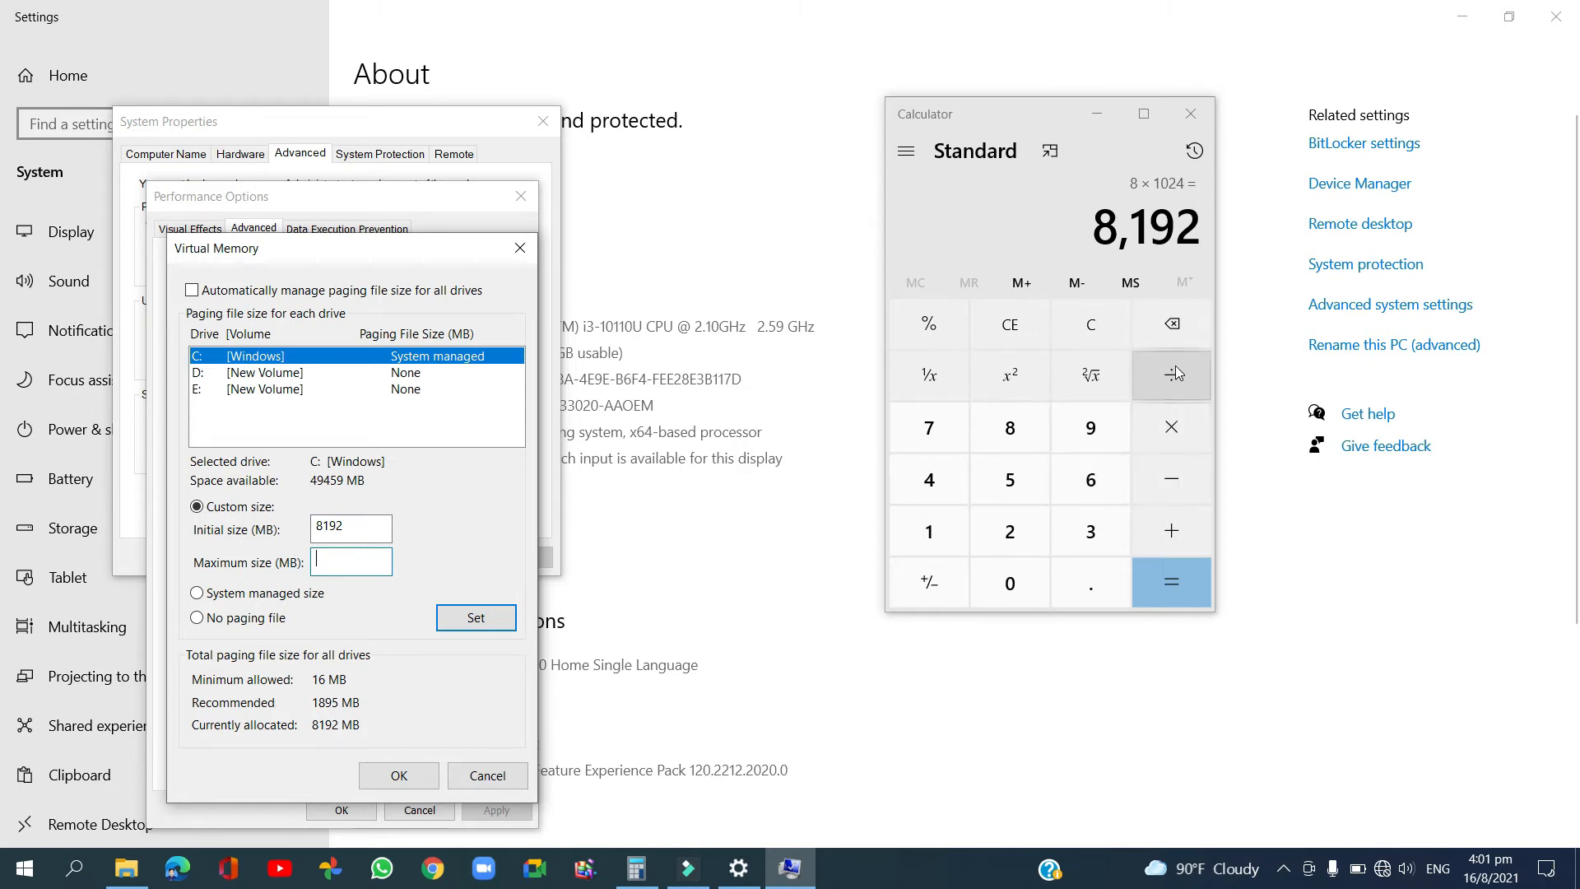
left_click(1179, 325)
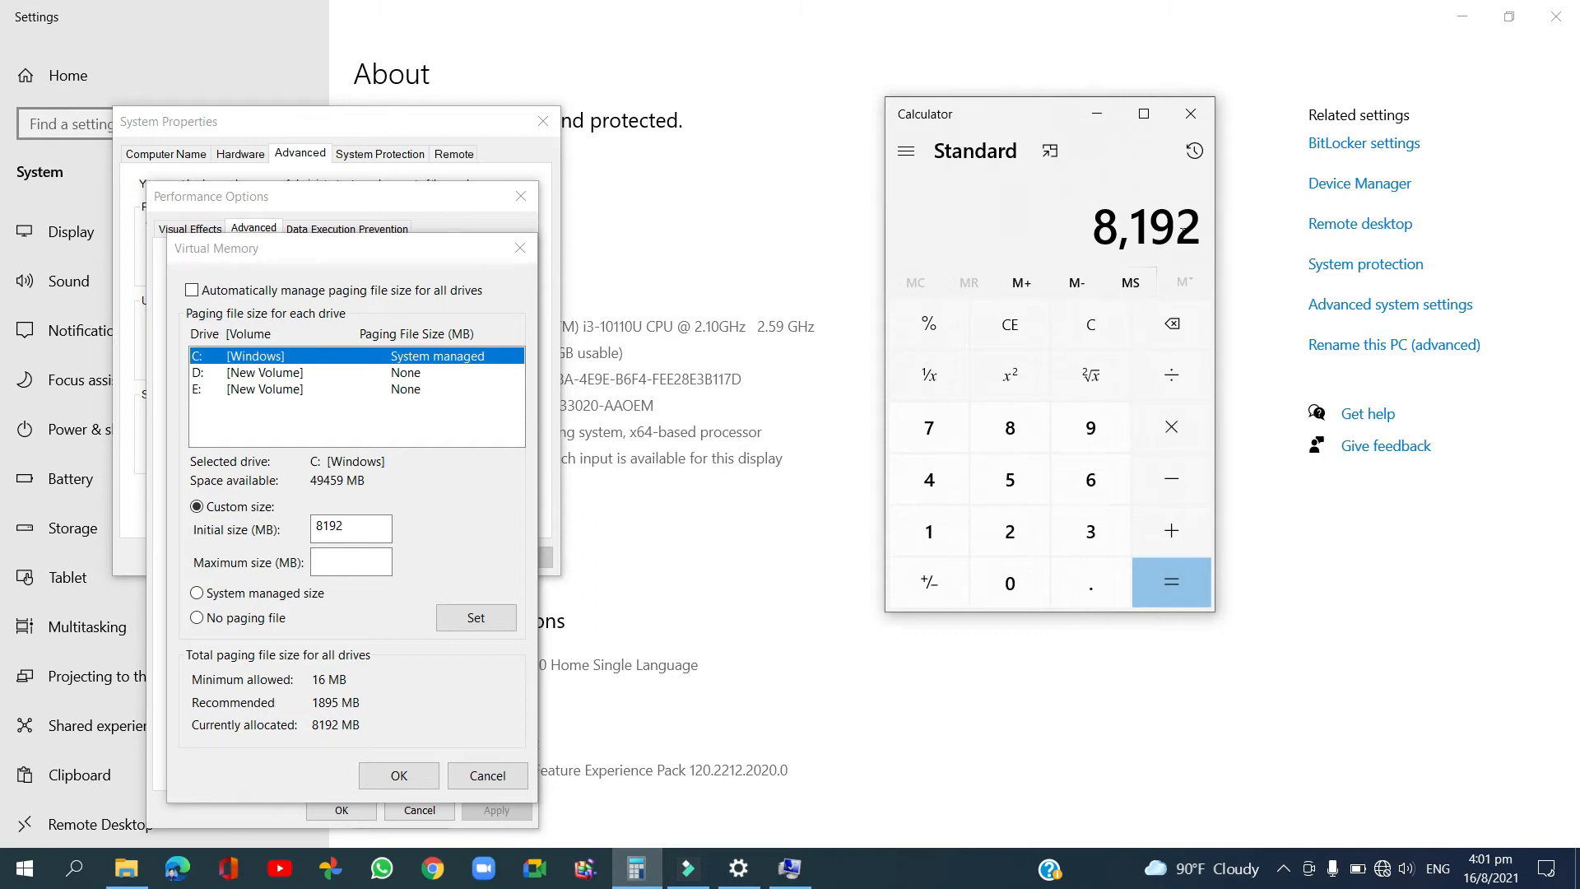
left_click(1187, 429)
type("2")
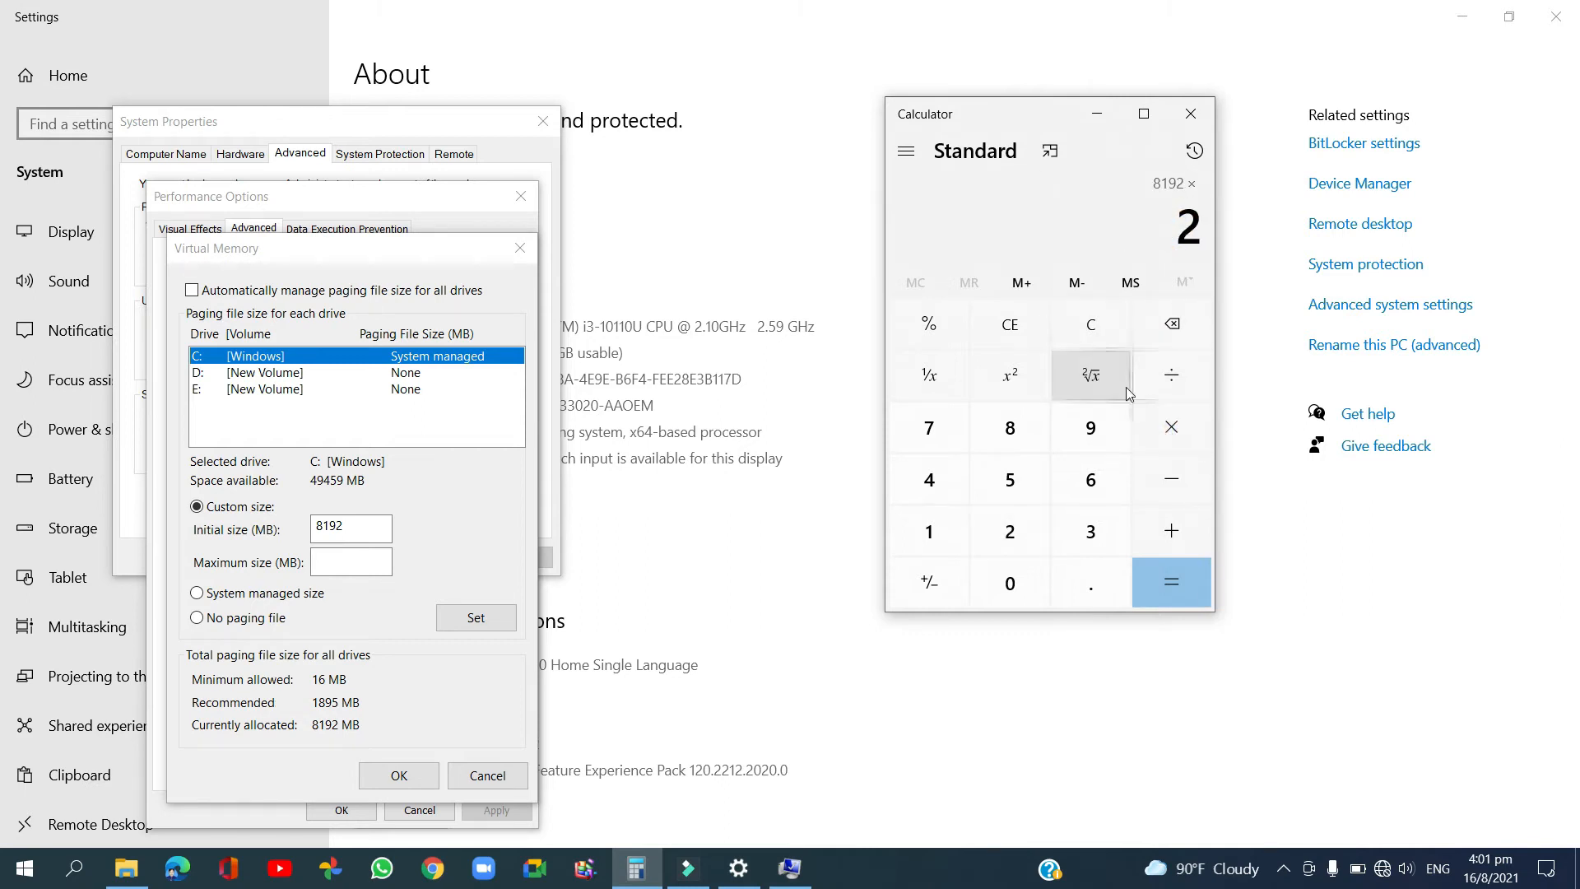
left_click(1177, 606)
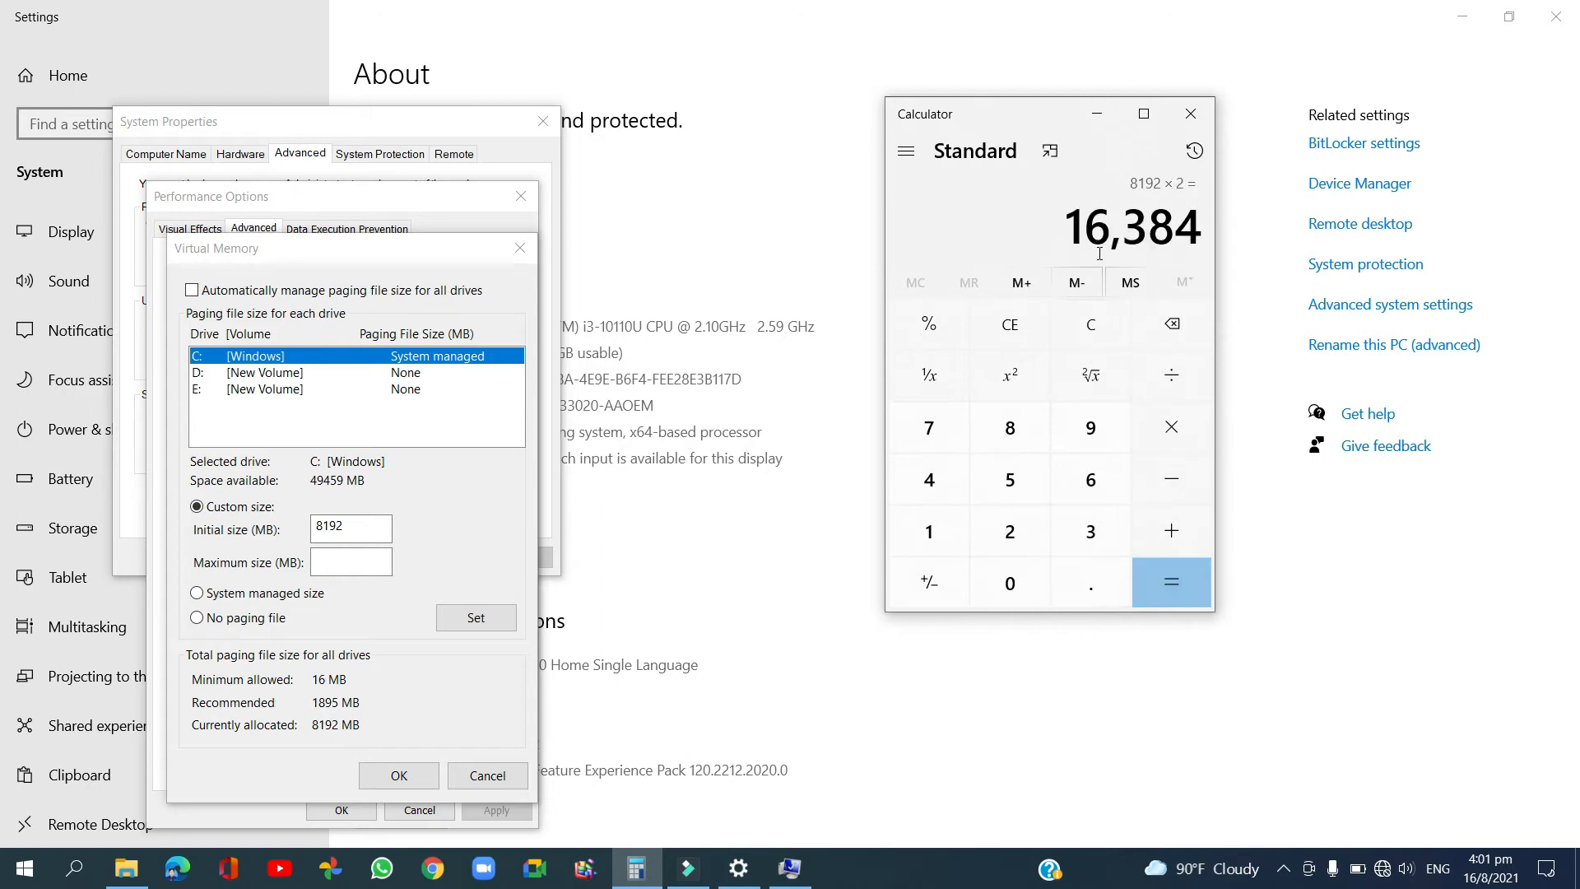
Set drive C:'s maximum paging file size to 16384 MB, then apply and confirm the custom size
left_click(361, 565)
type("16384")
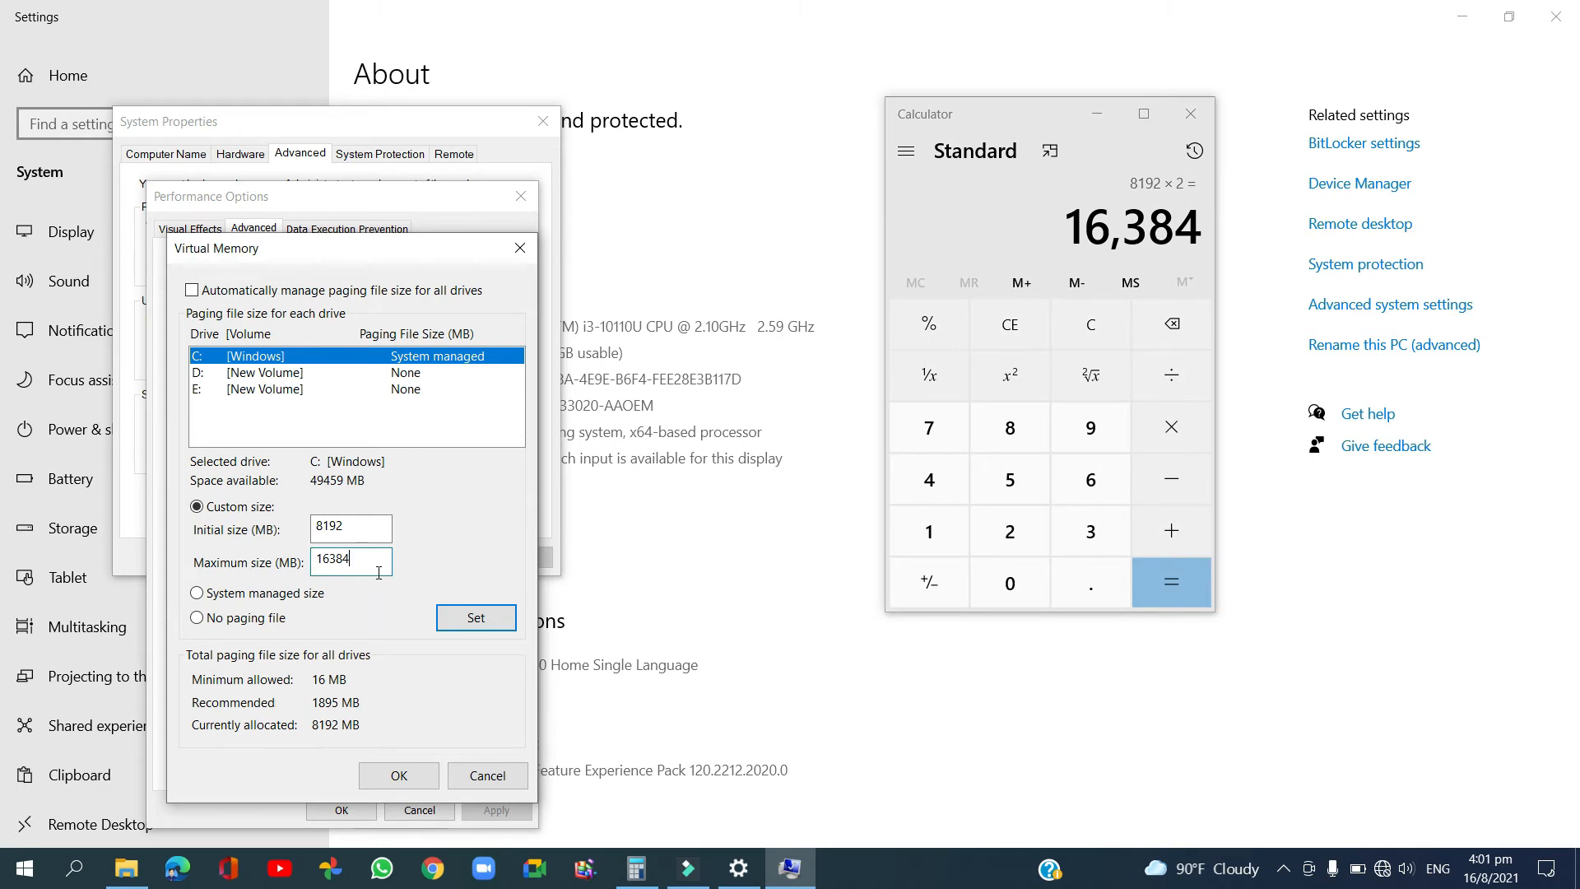
left_click(462, 617)
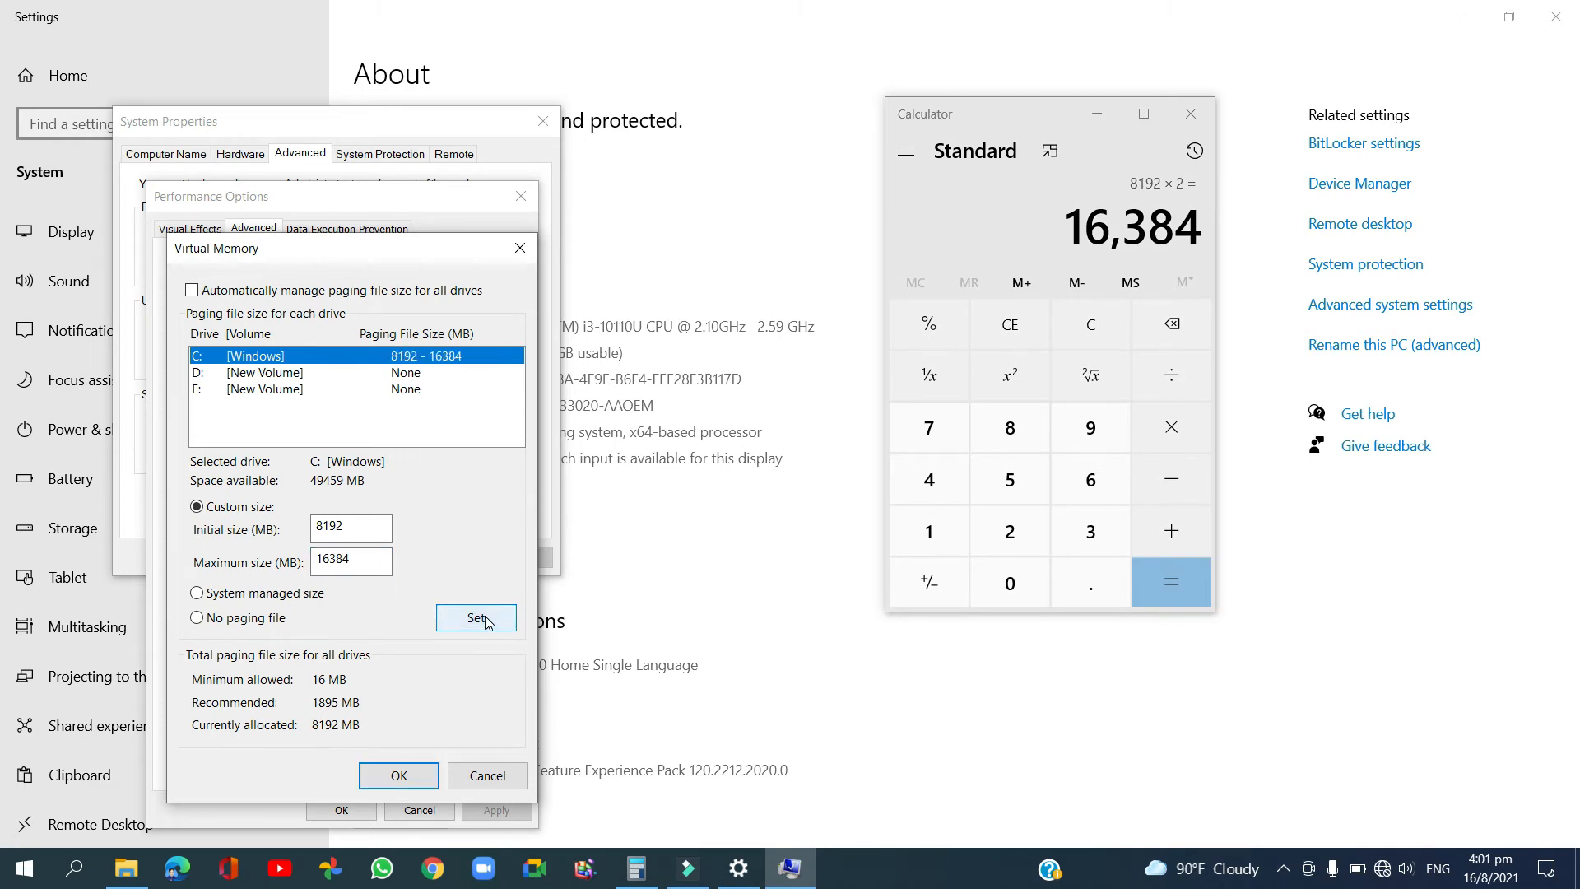
left_click(400, 777)
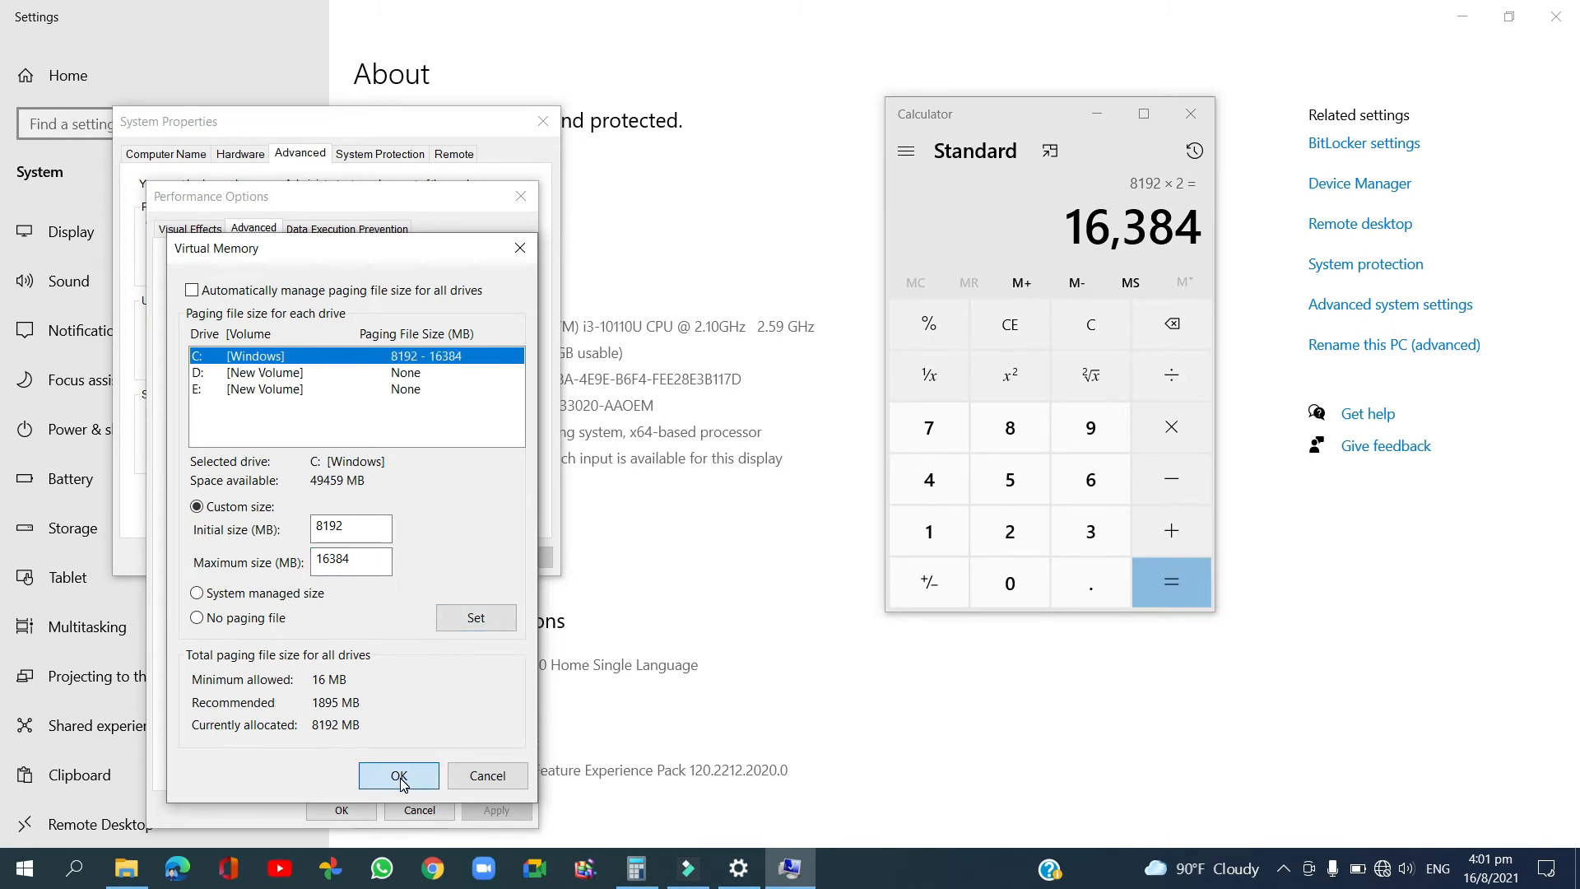
Close Performance Options, System Properties, Calculator and the other open windows to return to the desktop
left_click(520, 195)
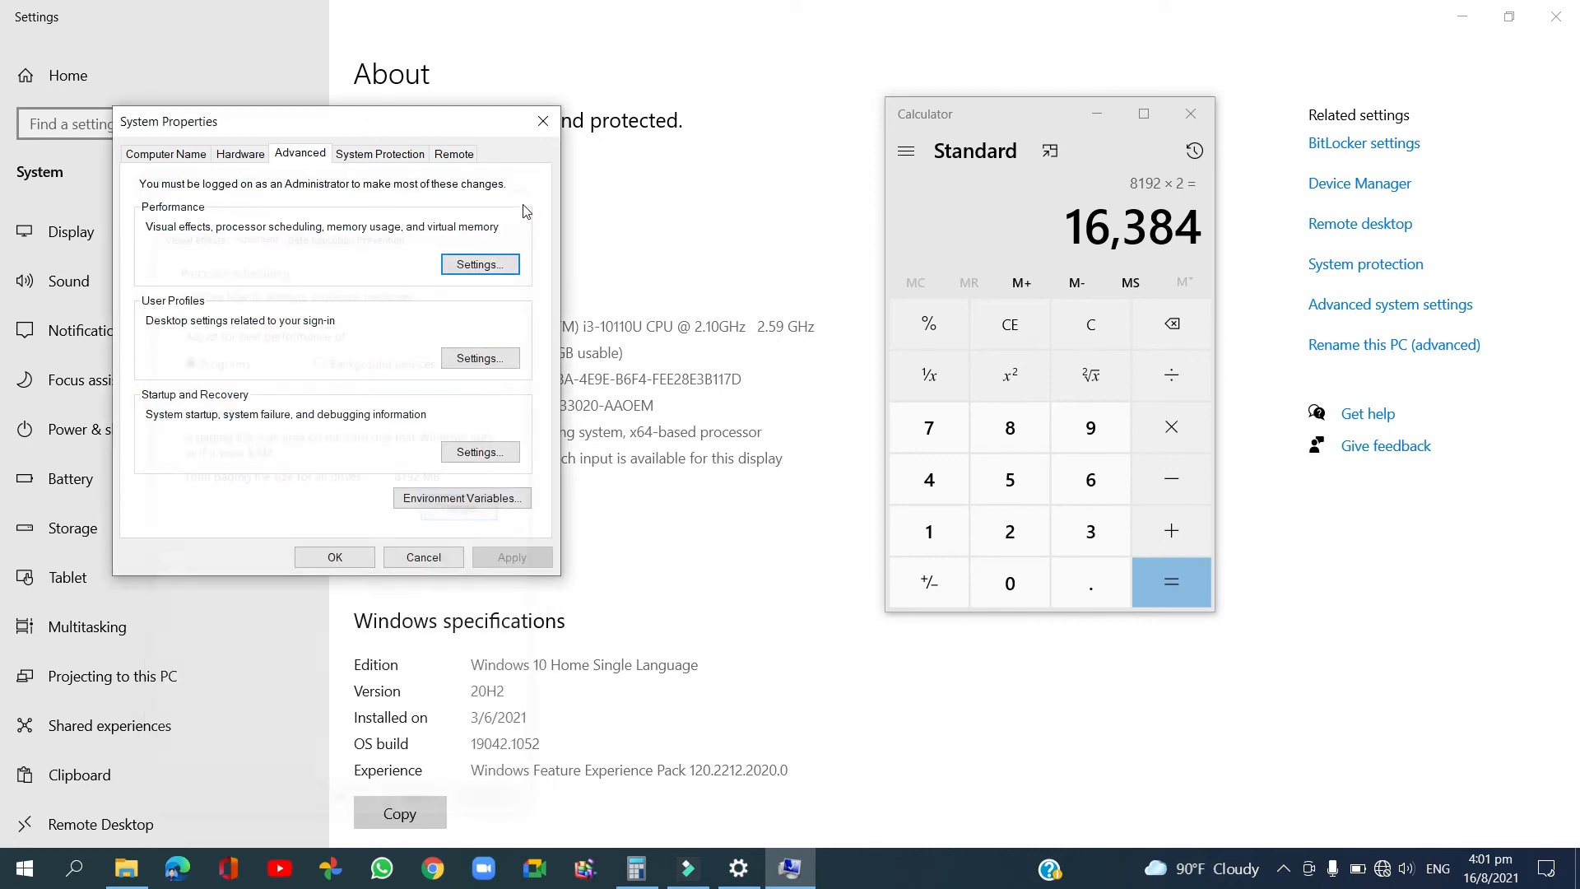
left_click(541, 125)
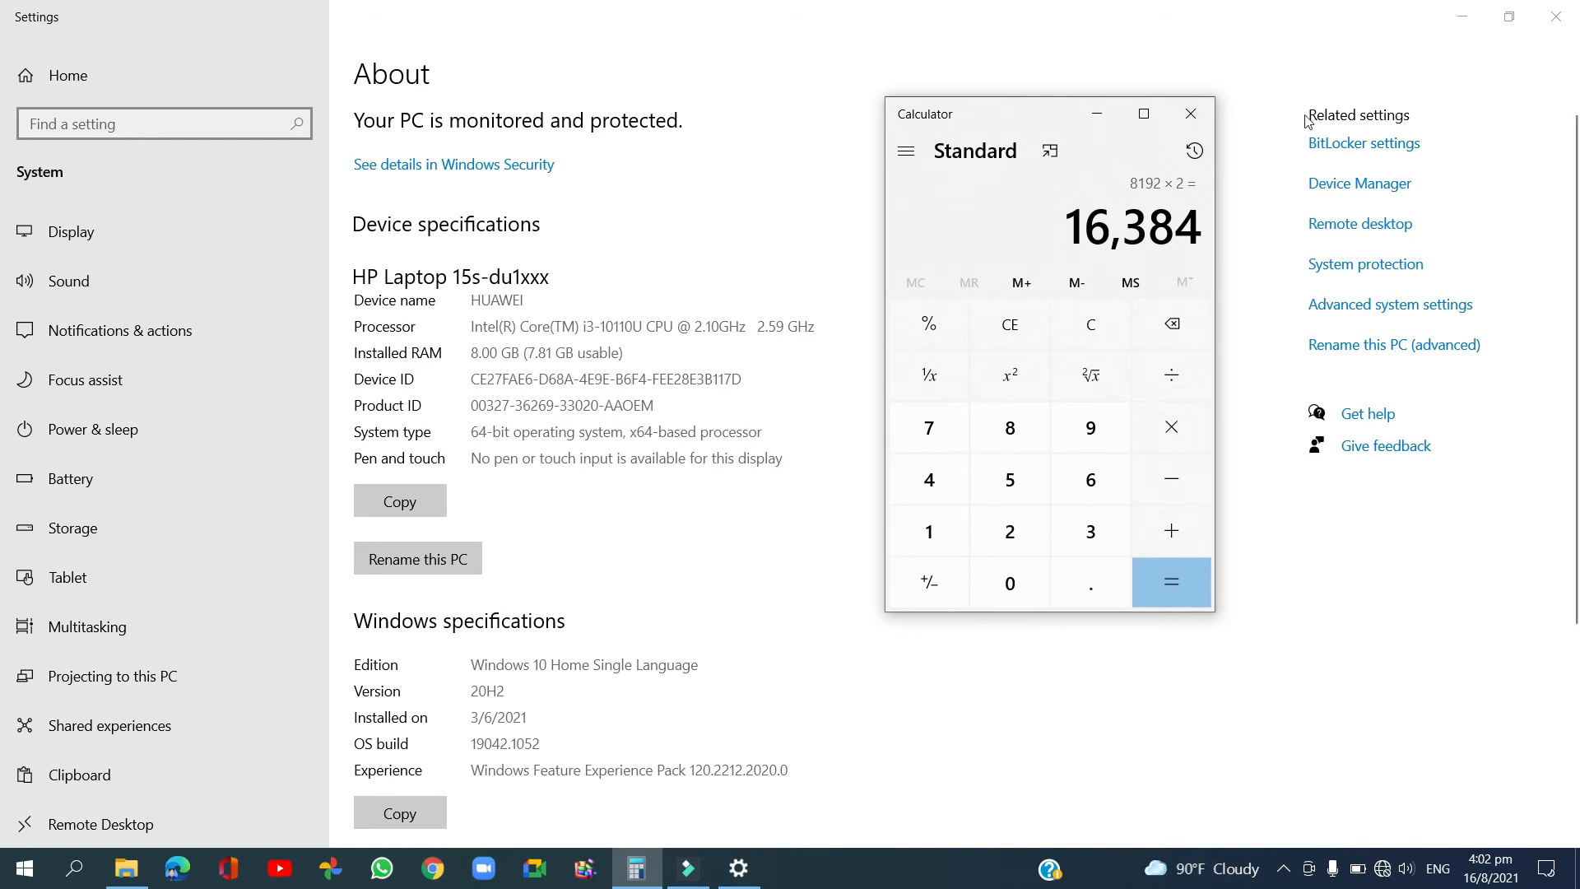
left_click(1172, 125)
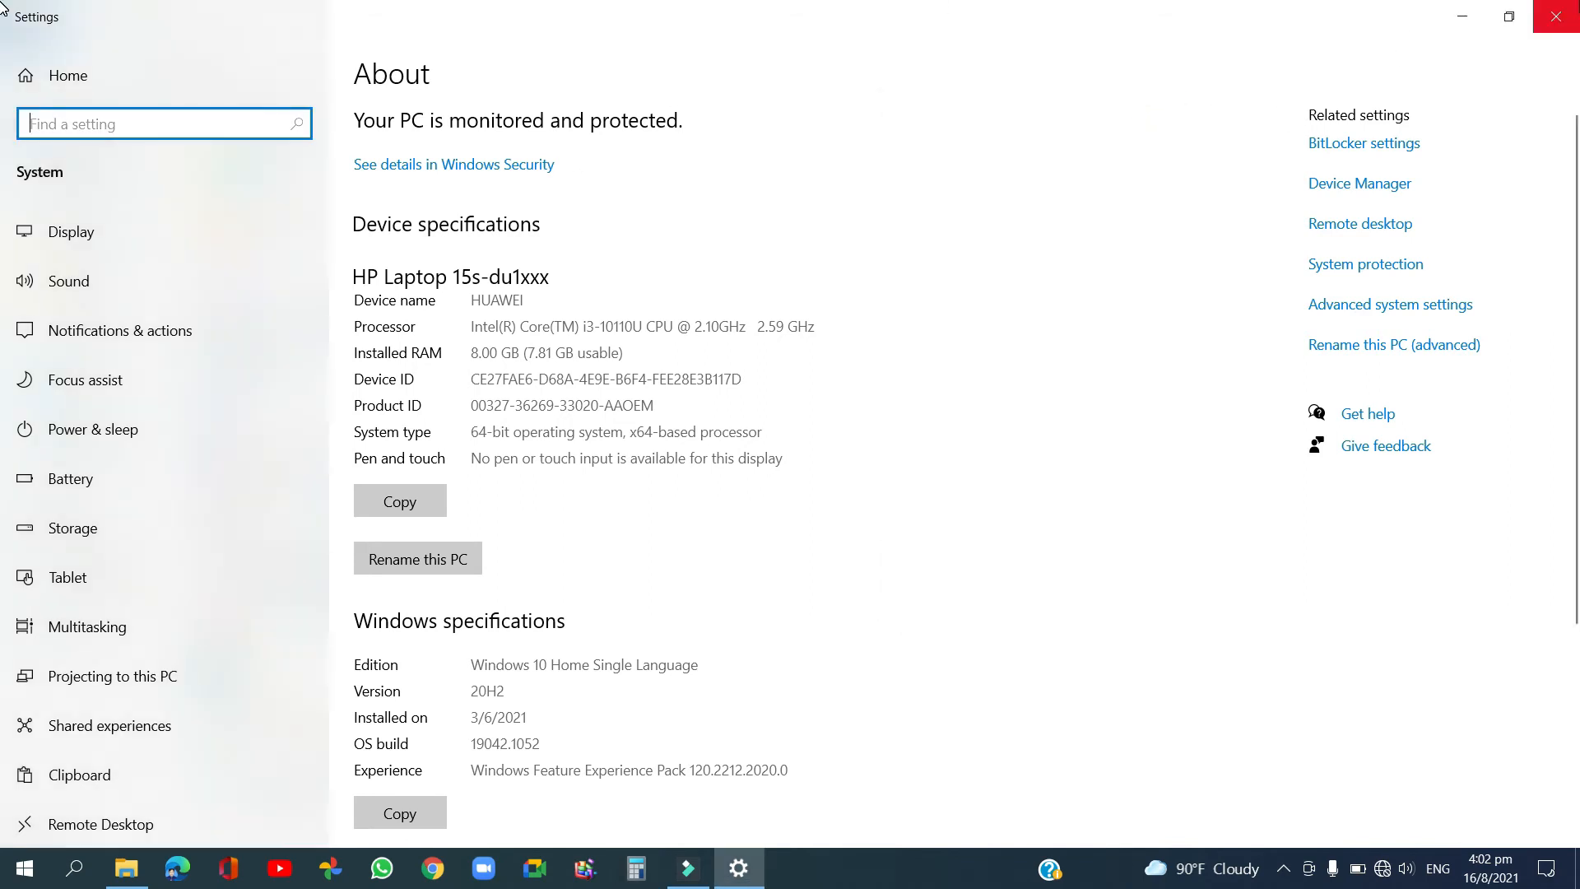
key("super+e")
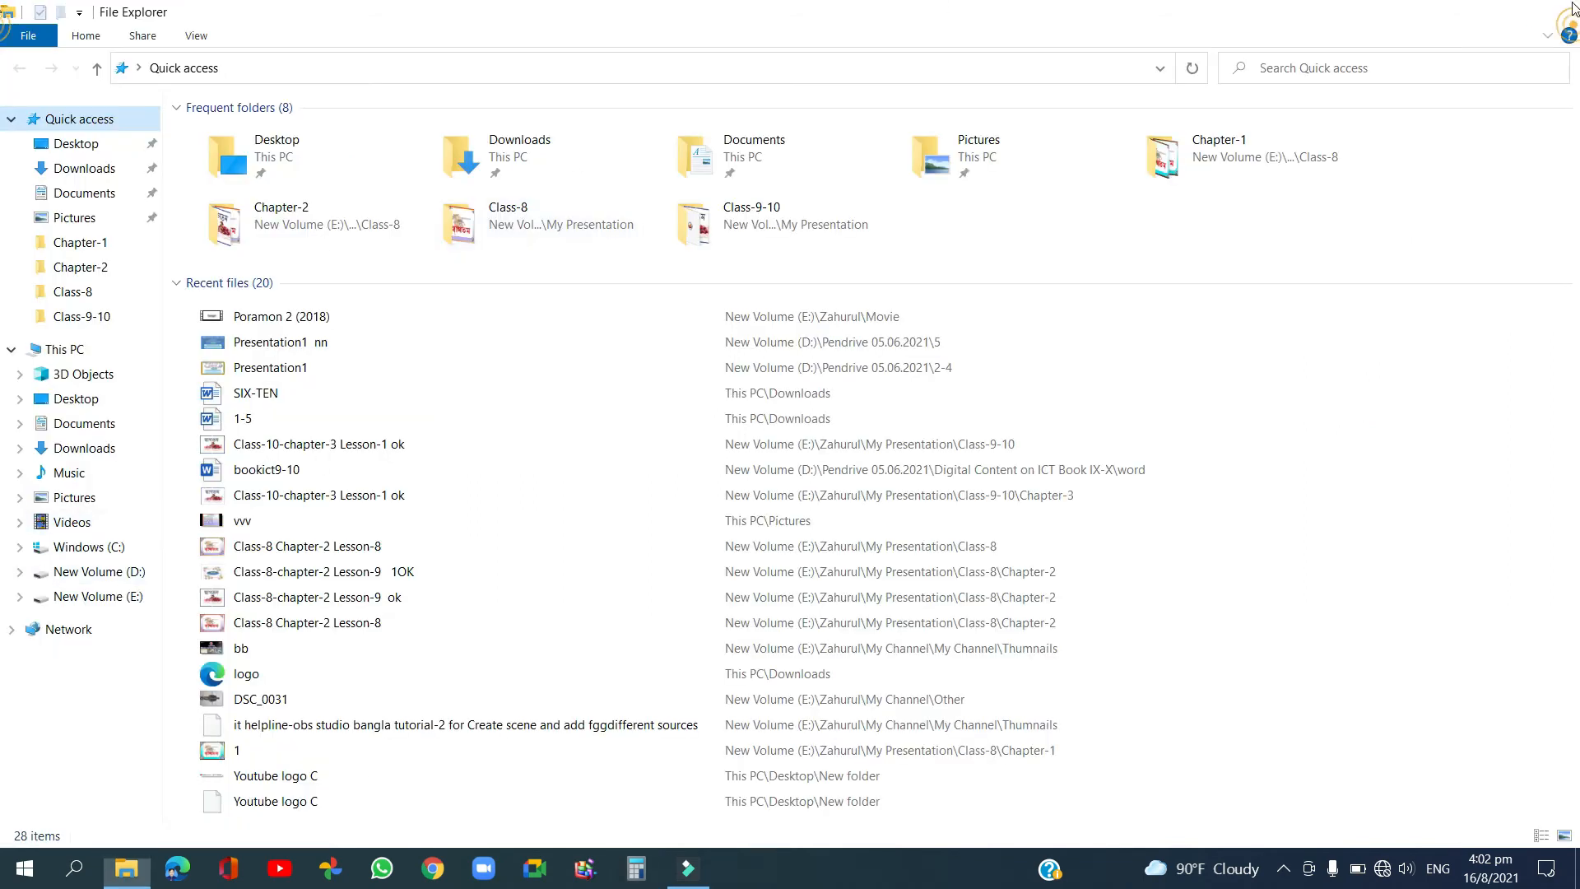
key("super+d")
Open the Services console by running services.msc
left_click(52, 863)
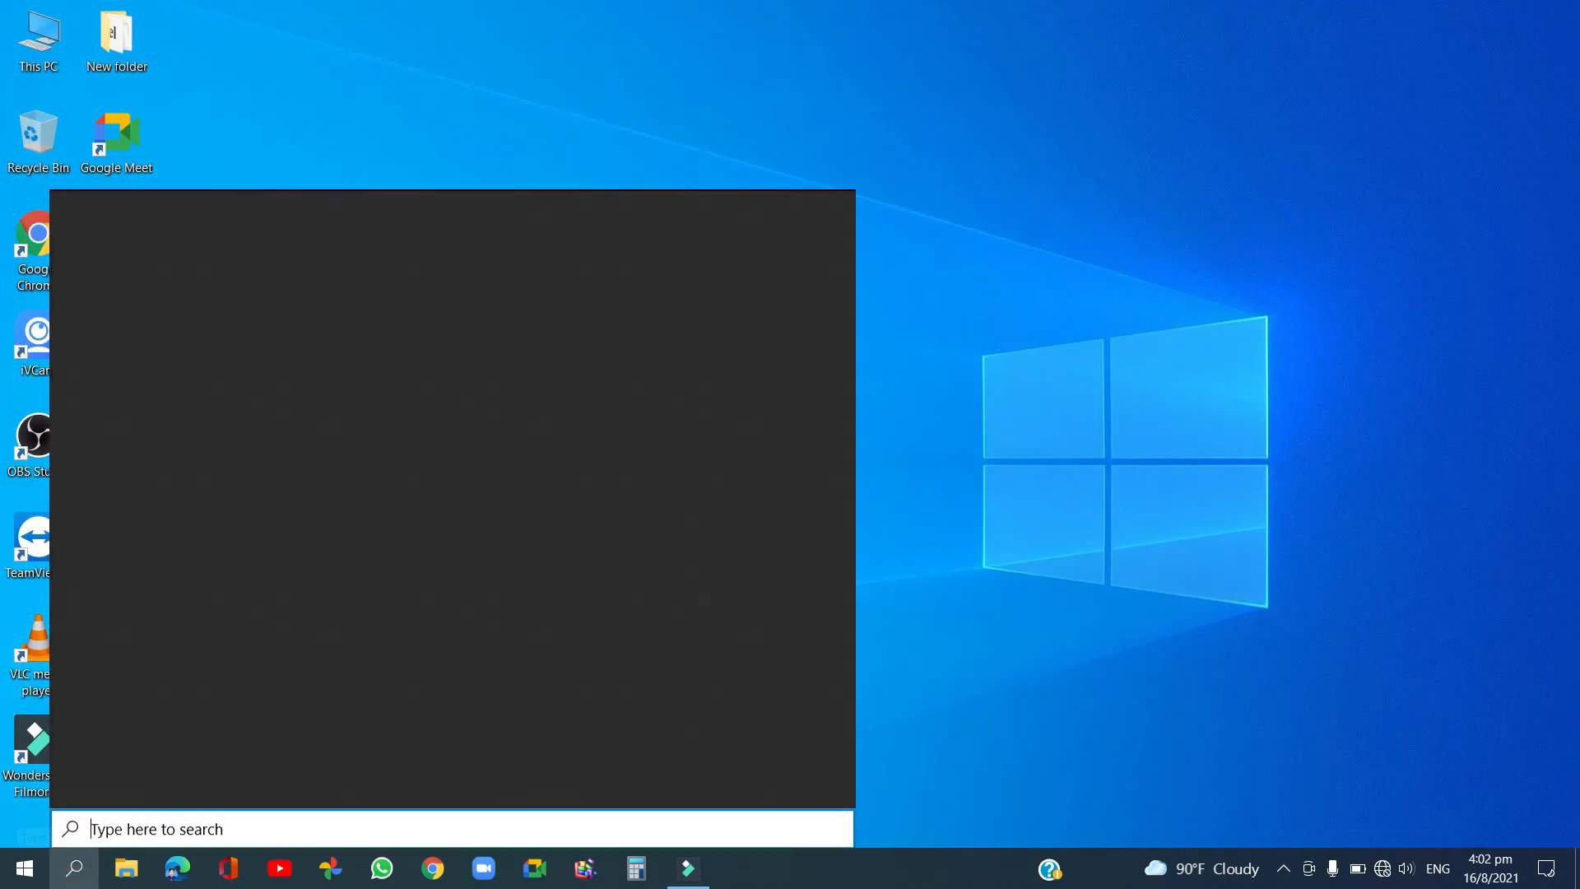
left_click(1153, 340)
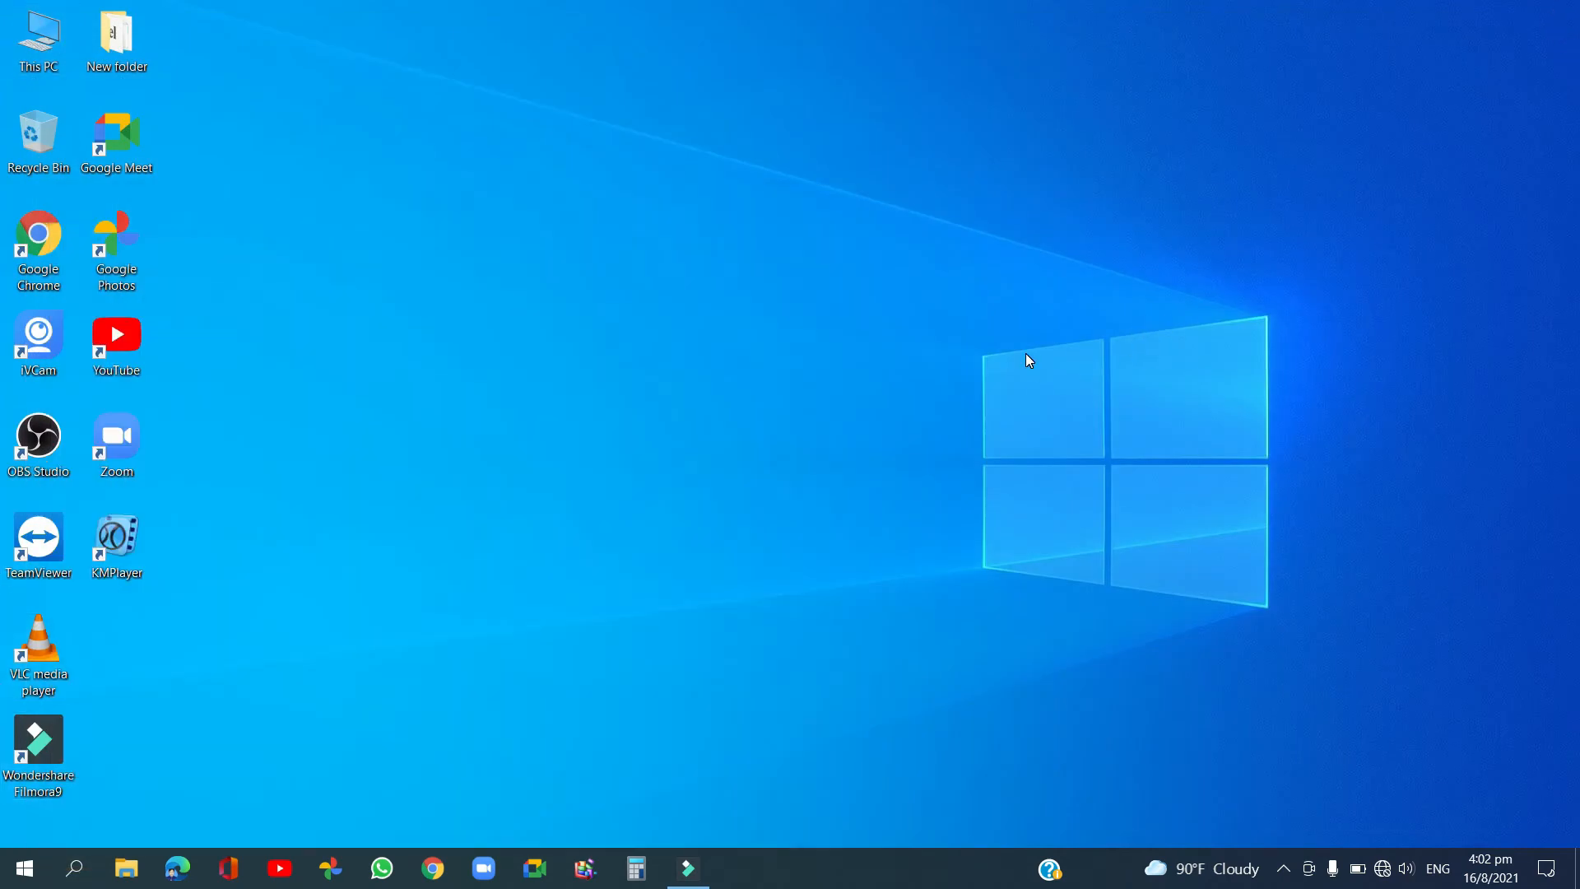
key("super+r")
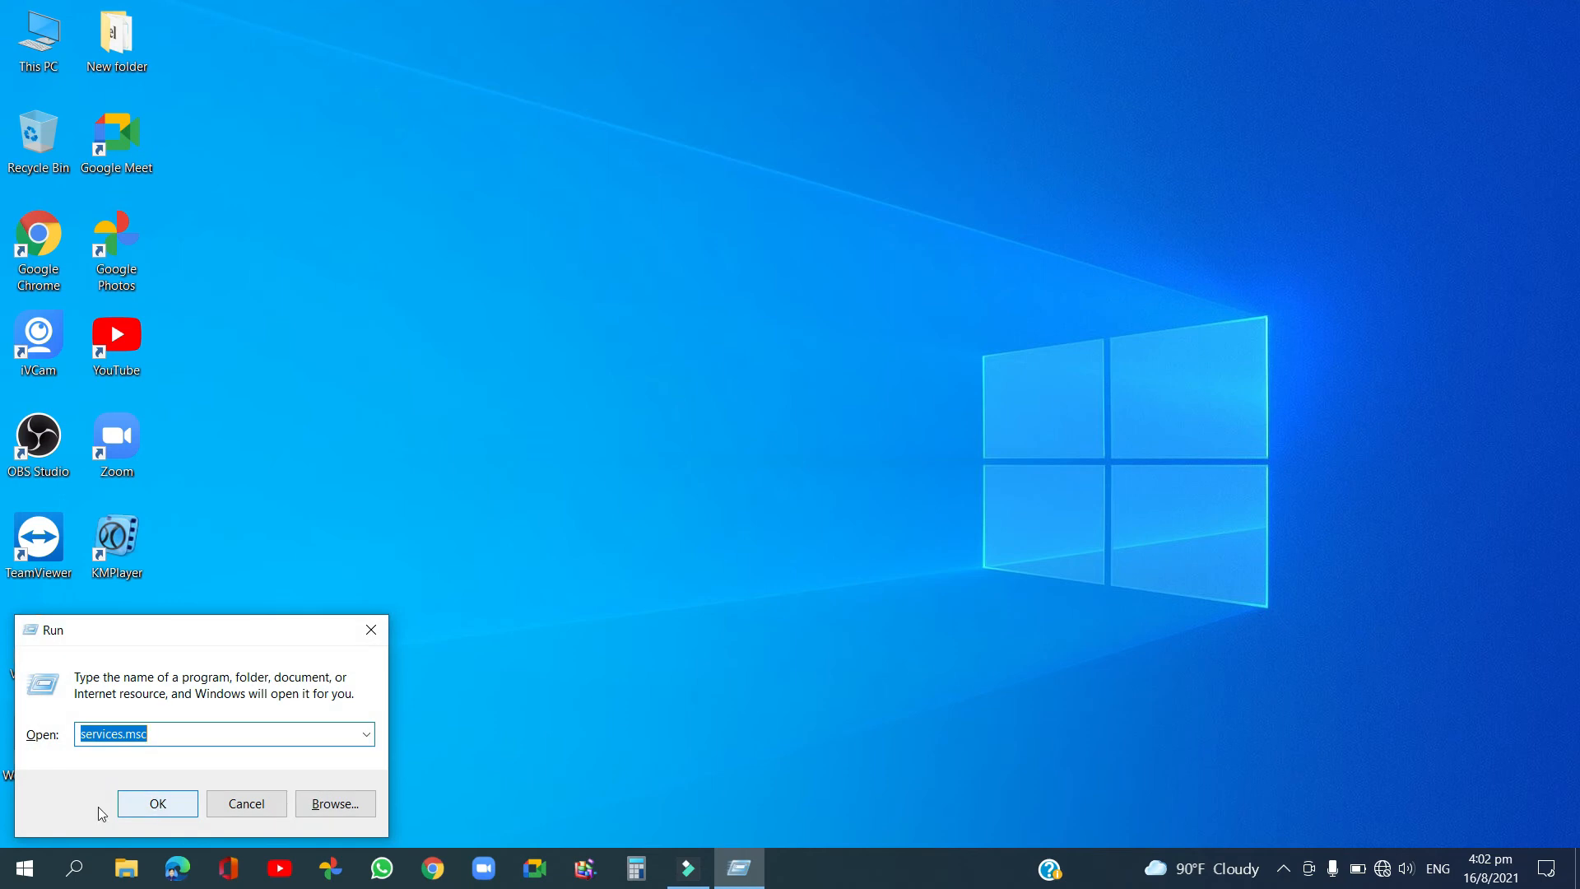
left_click(214, 736)
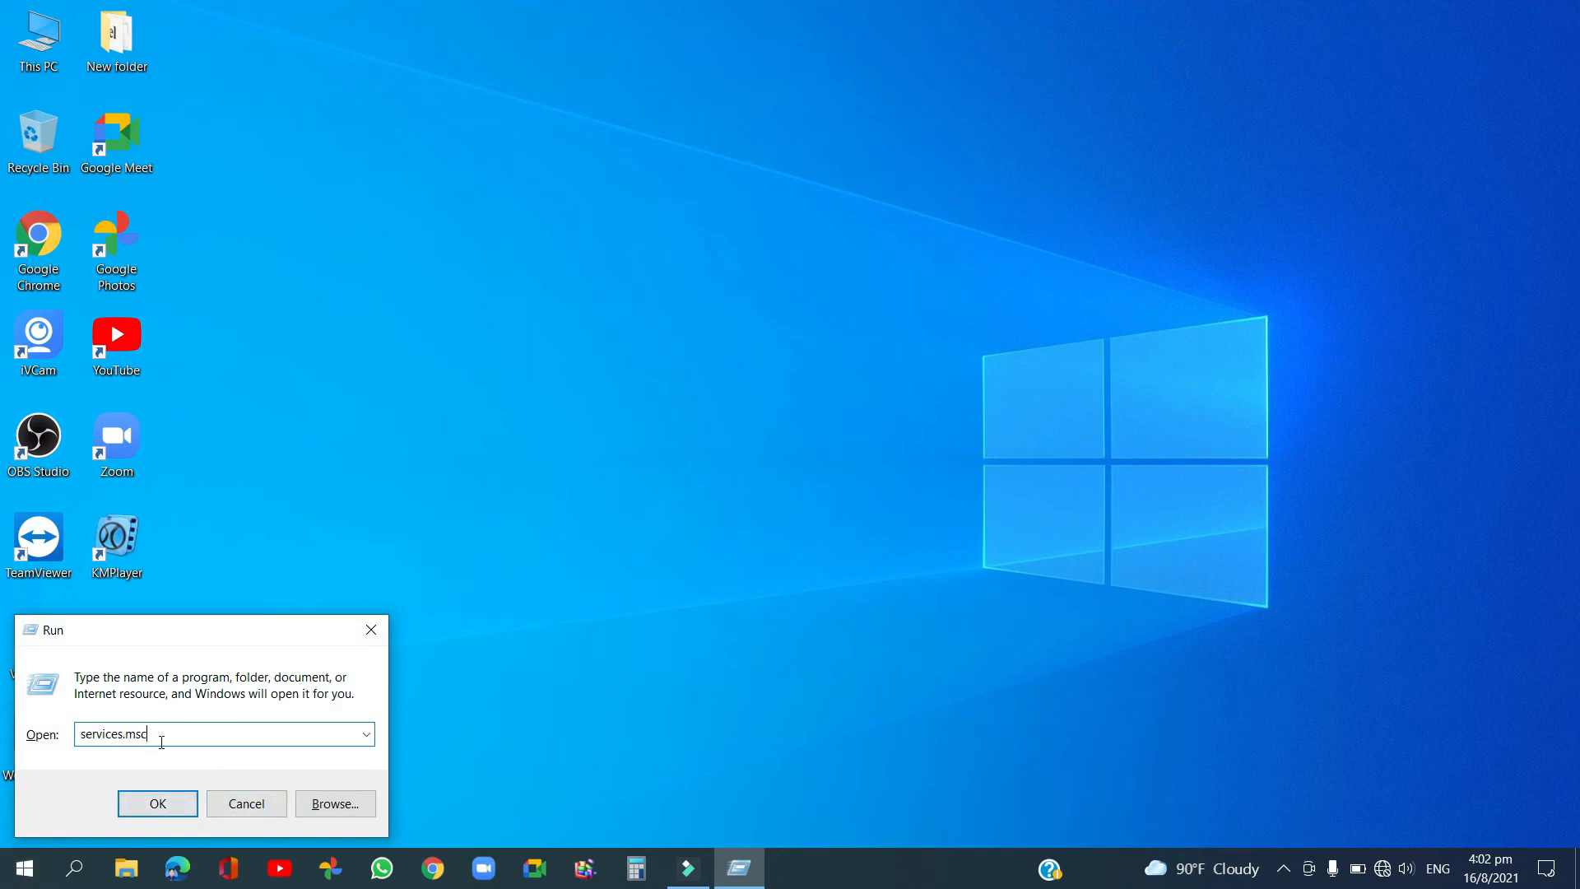
left_click(166, 803)
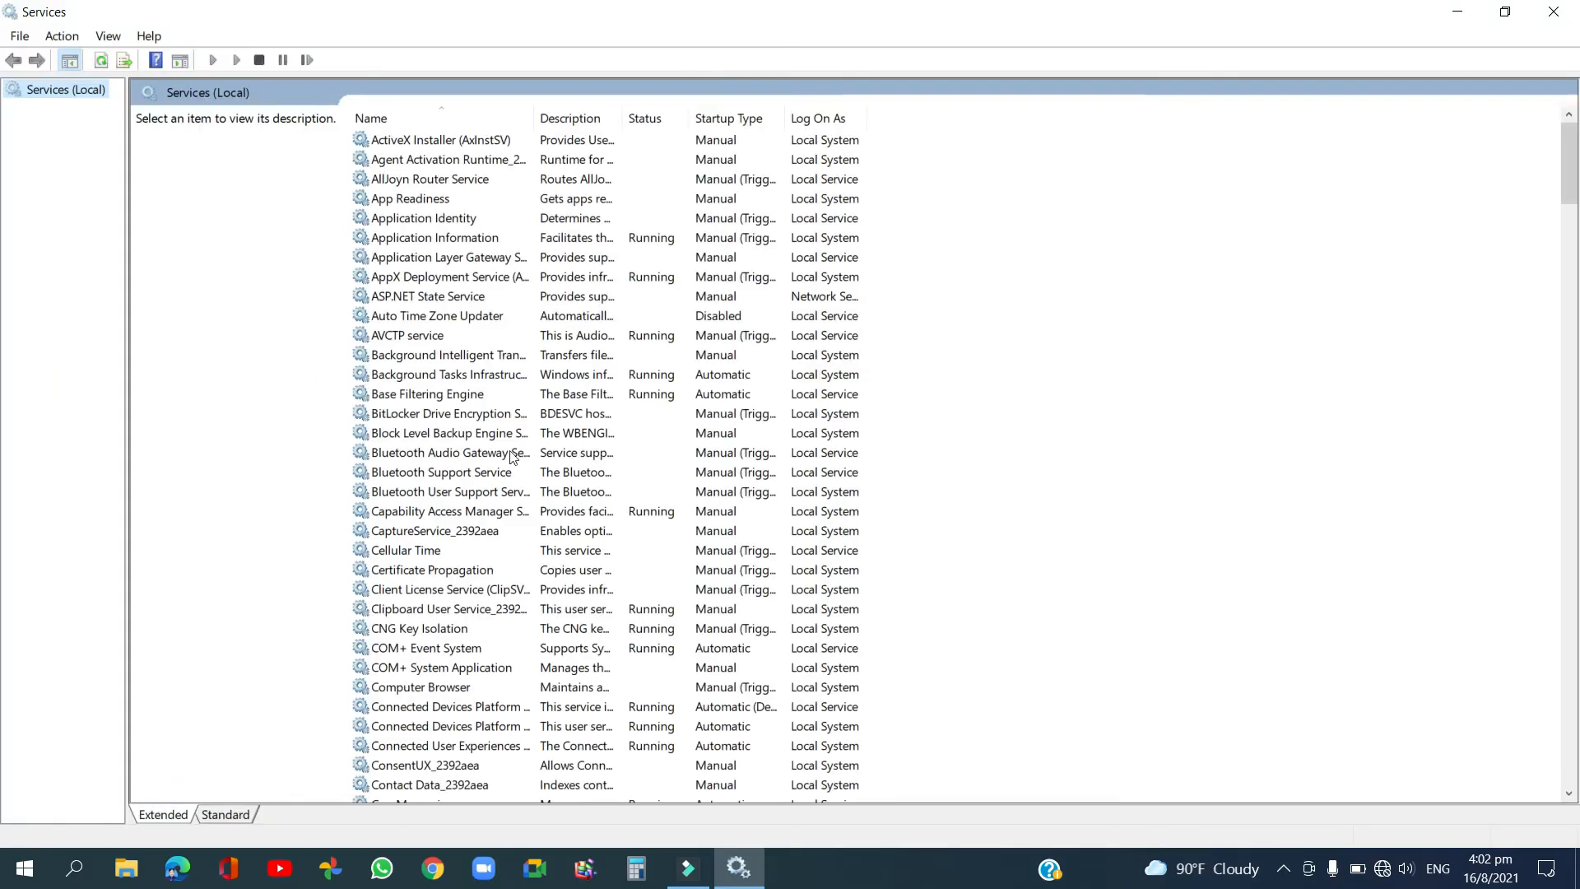
Set the Windows Update service's startup type to Disabled, stop the service, and apply and confirm the change
scroll(512, 457, "down", 20)
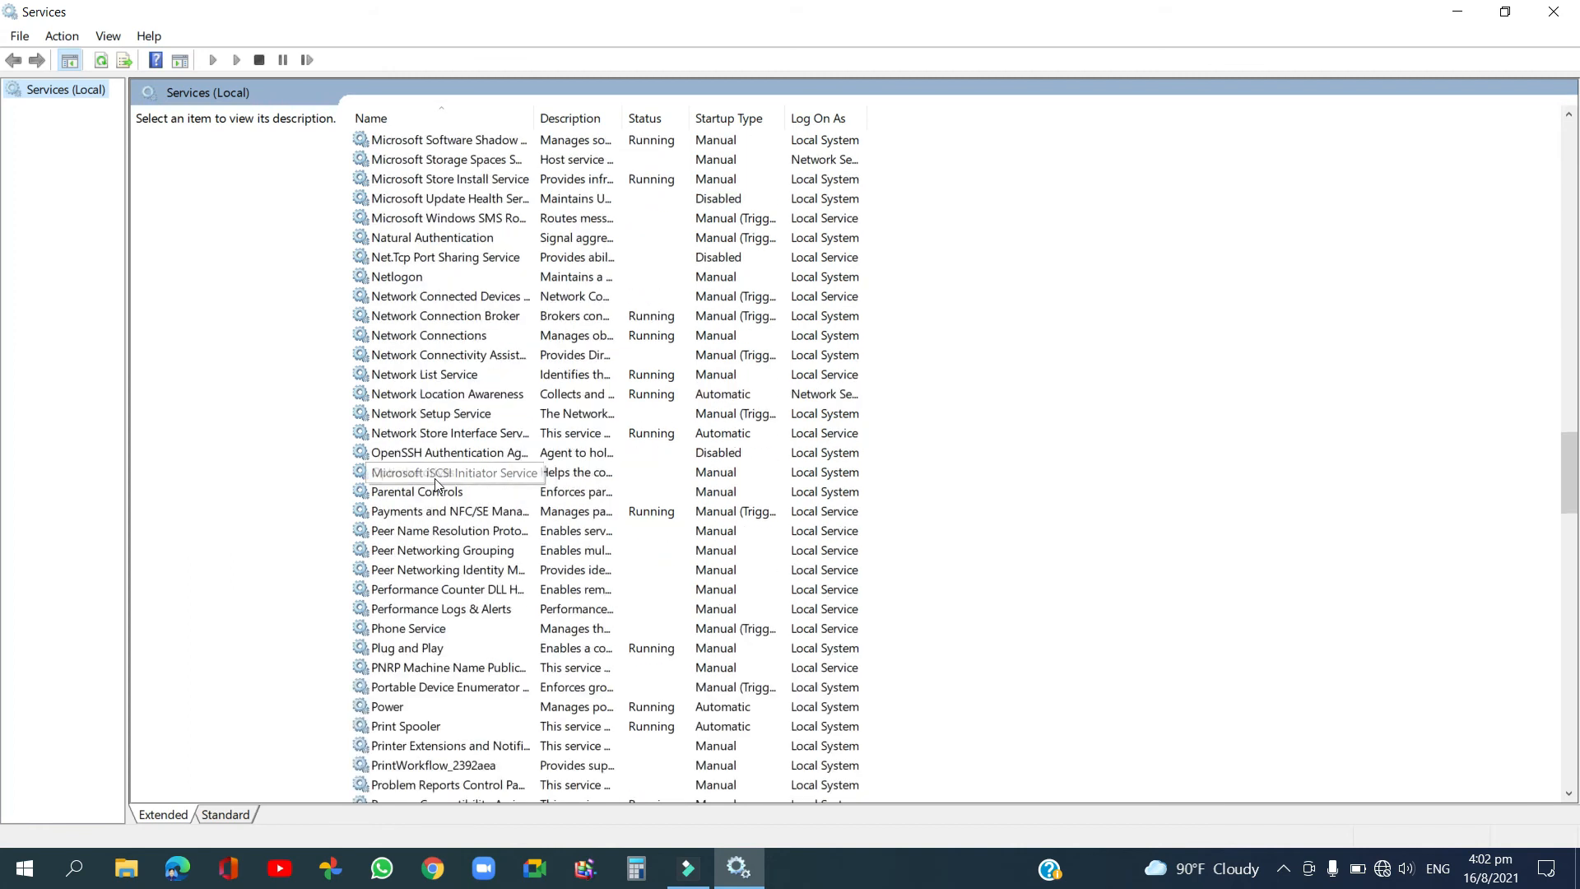
scroll(435, 484, "down", 20)
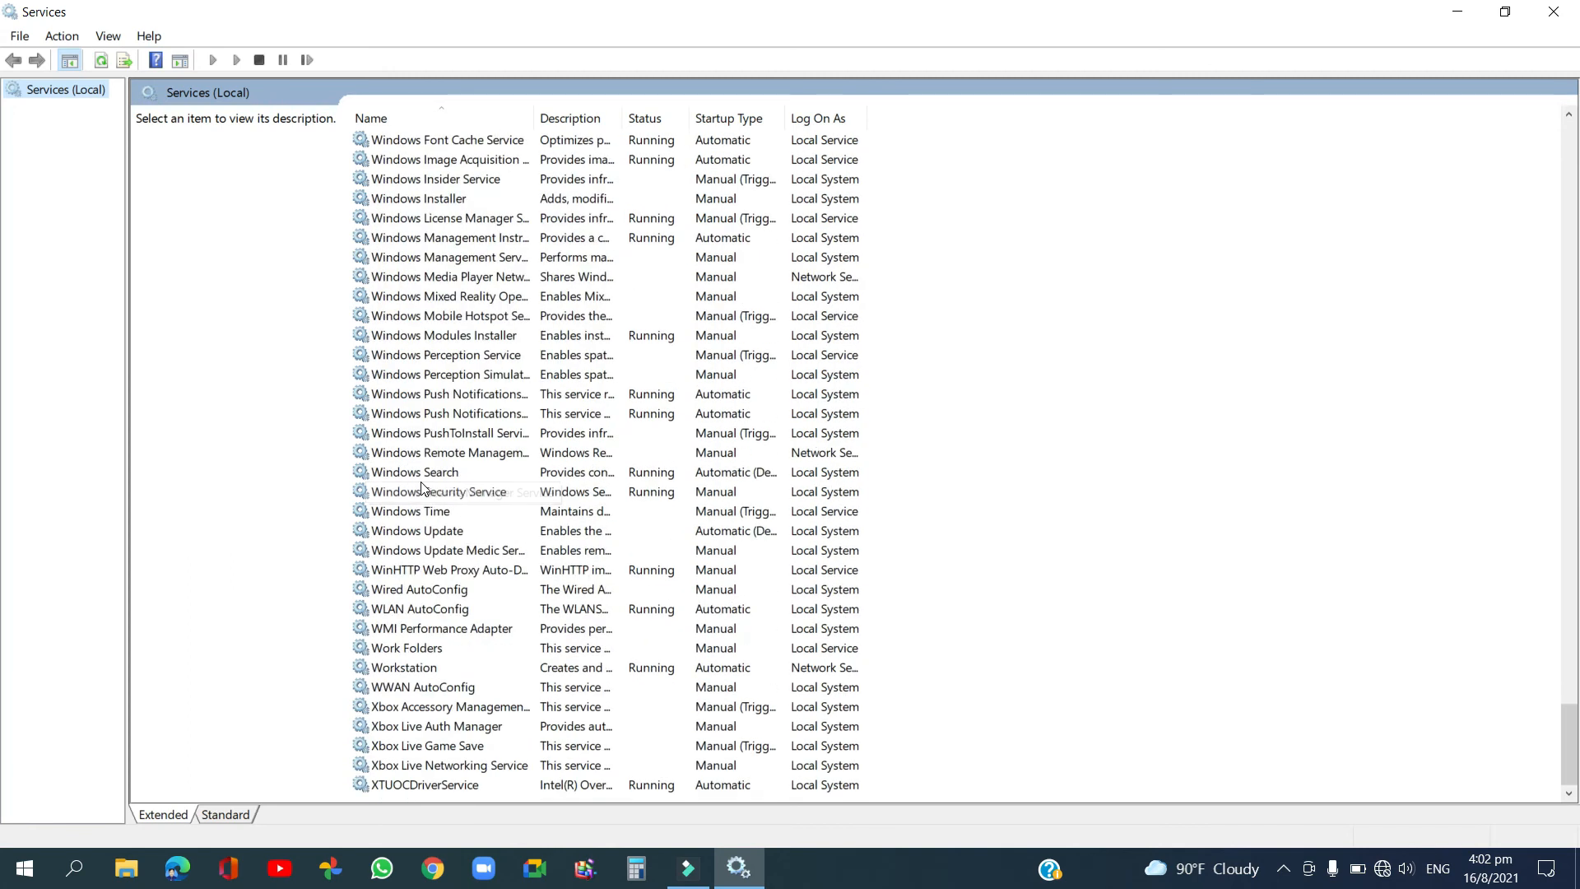
left_click(418, 532)
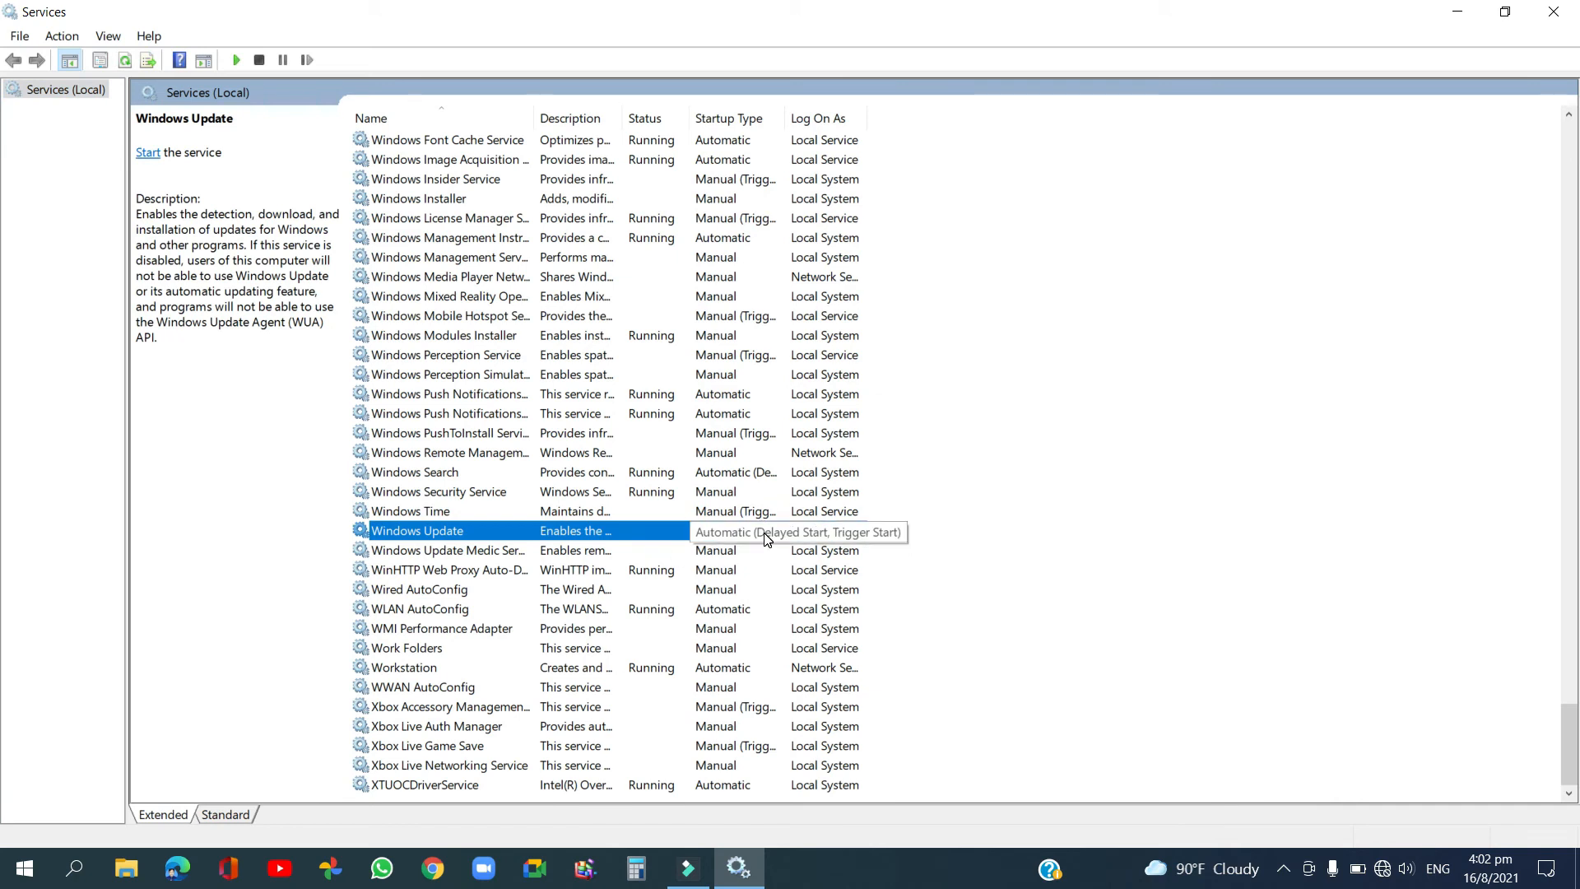
right_click(602, 541)
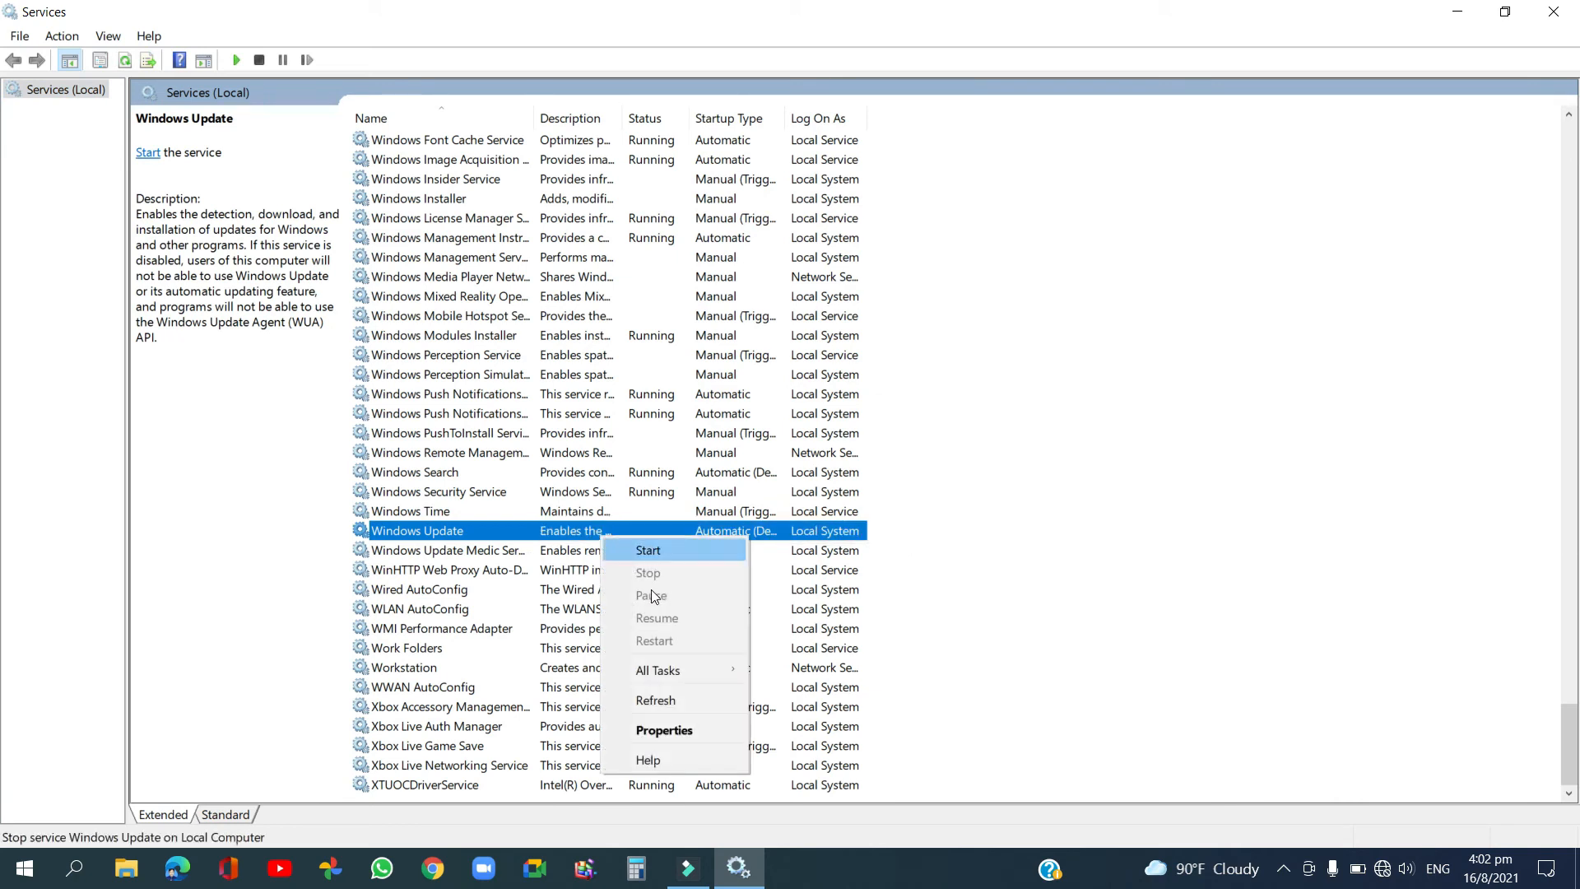
left_click(683, 730)
left_click(790, 410)
left_click(738, 474)
left_click(738, 509)
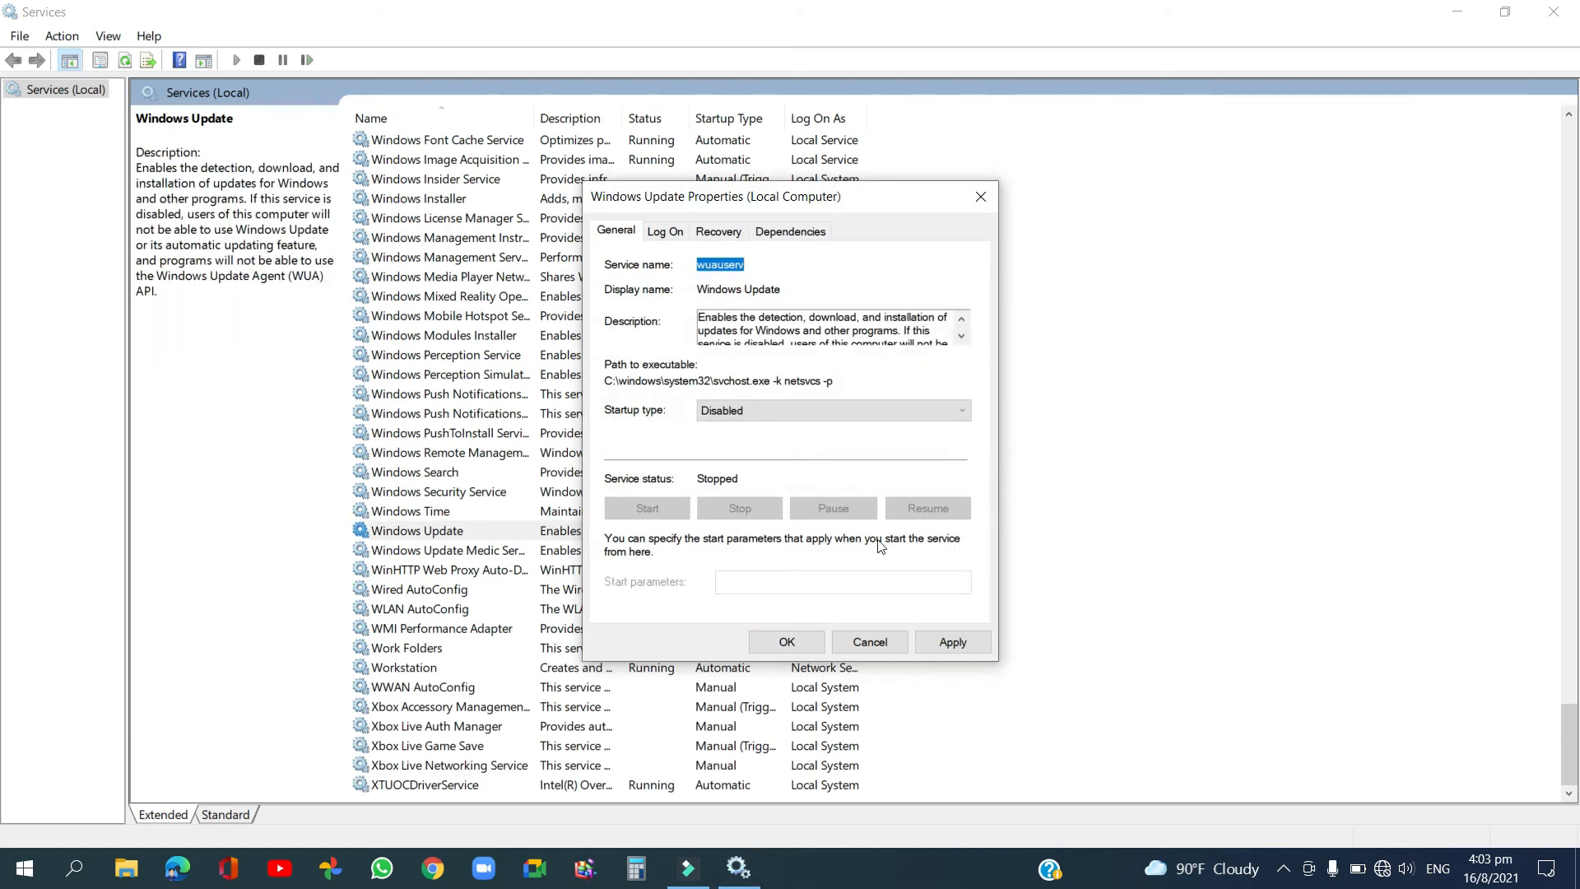
left_click(952, 641)
left_click(786, 641)
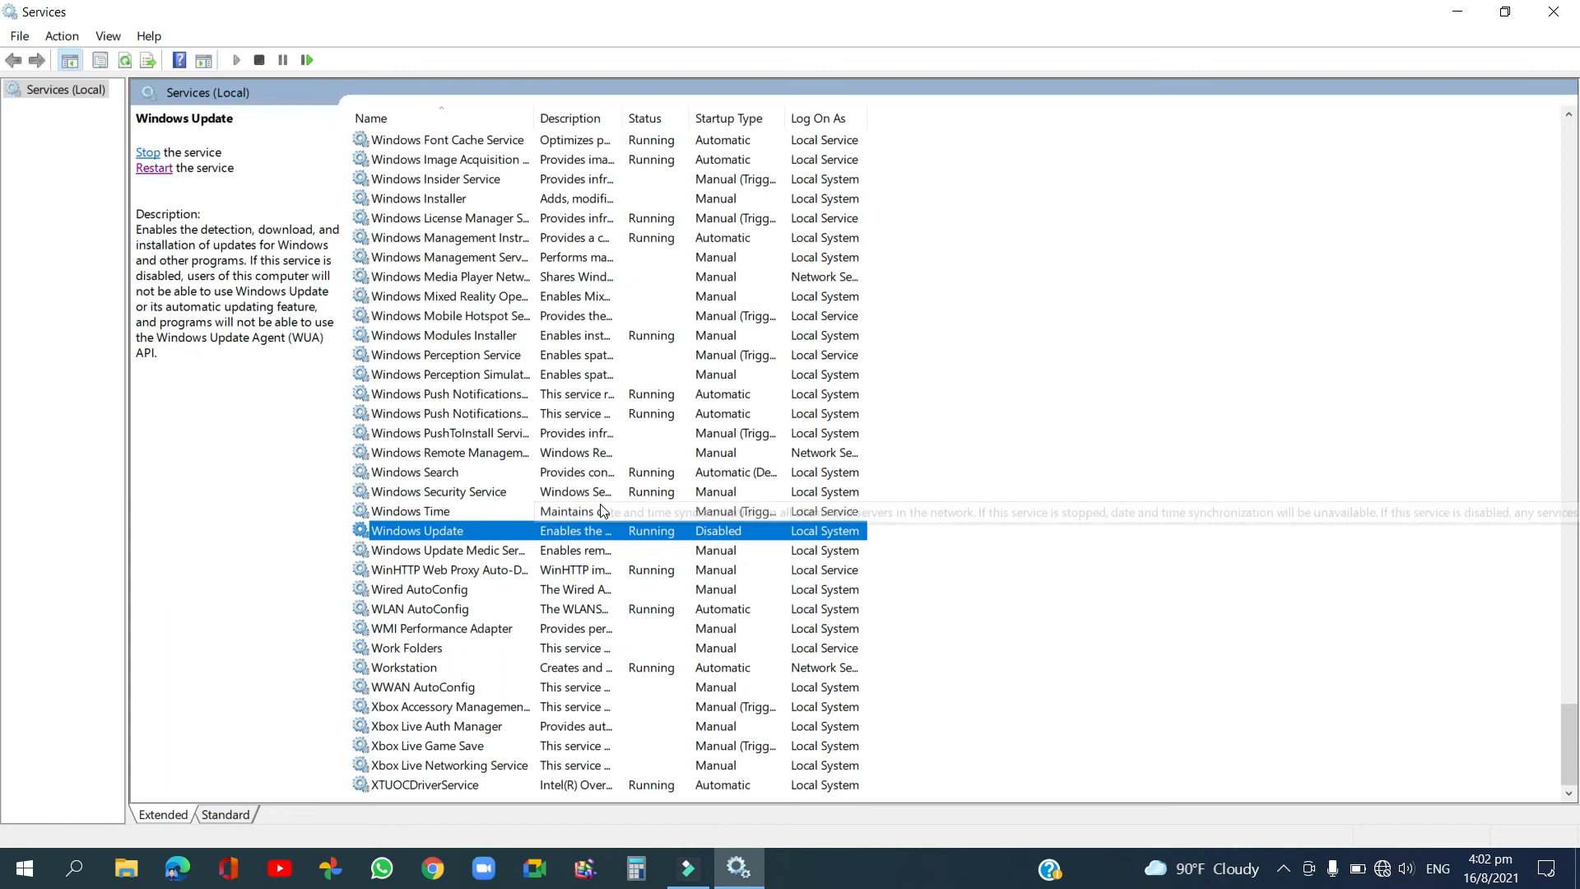
Set the Update Orchestrator Service's startup type to Disabled, stop the service, and apply and confirm the change
scroll(592, 500, "up", 3)
scroll(593, 500, "up", 9)
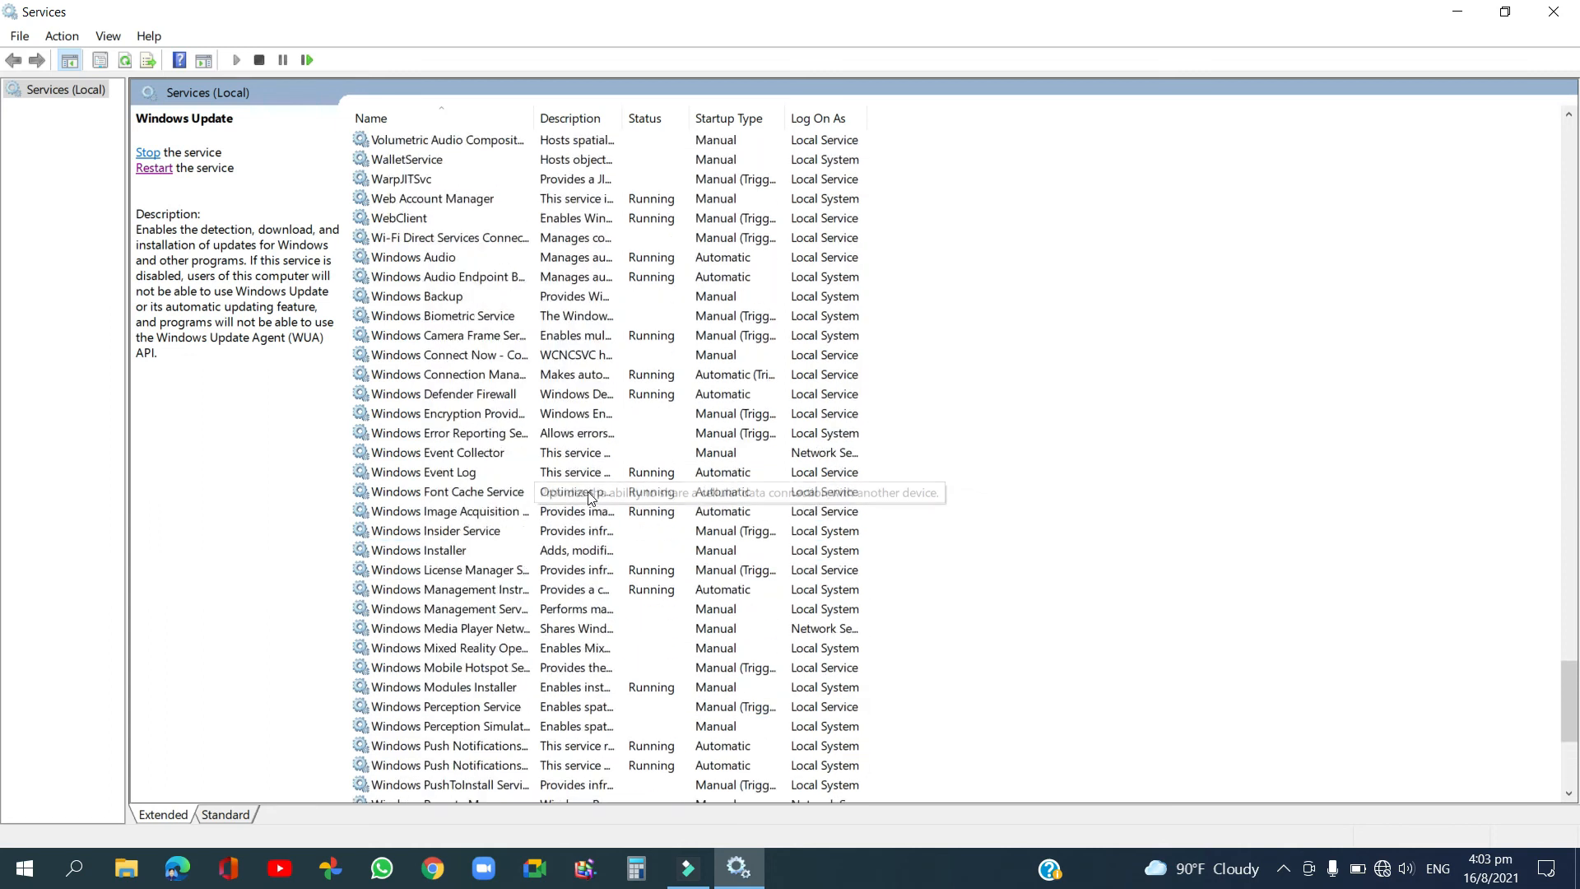
scroll(492, 421, "up", 1)
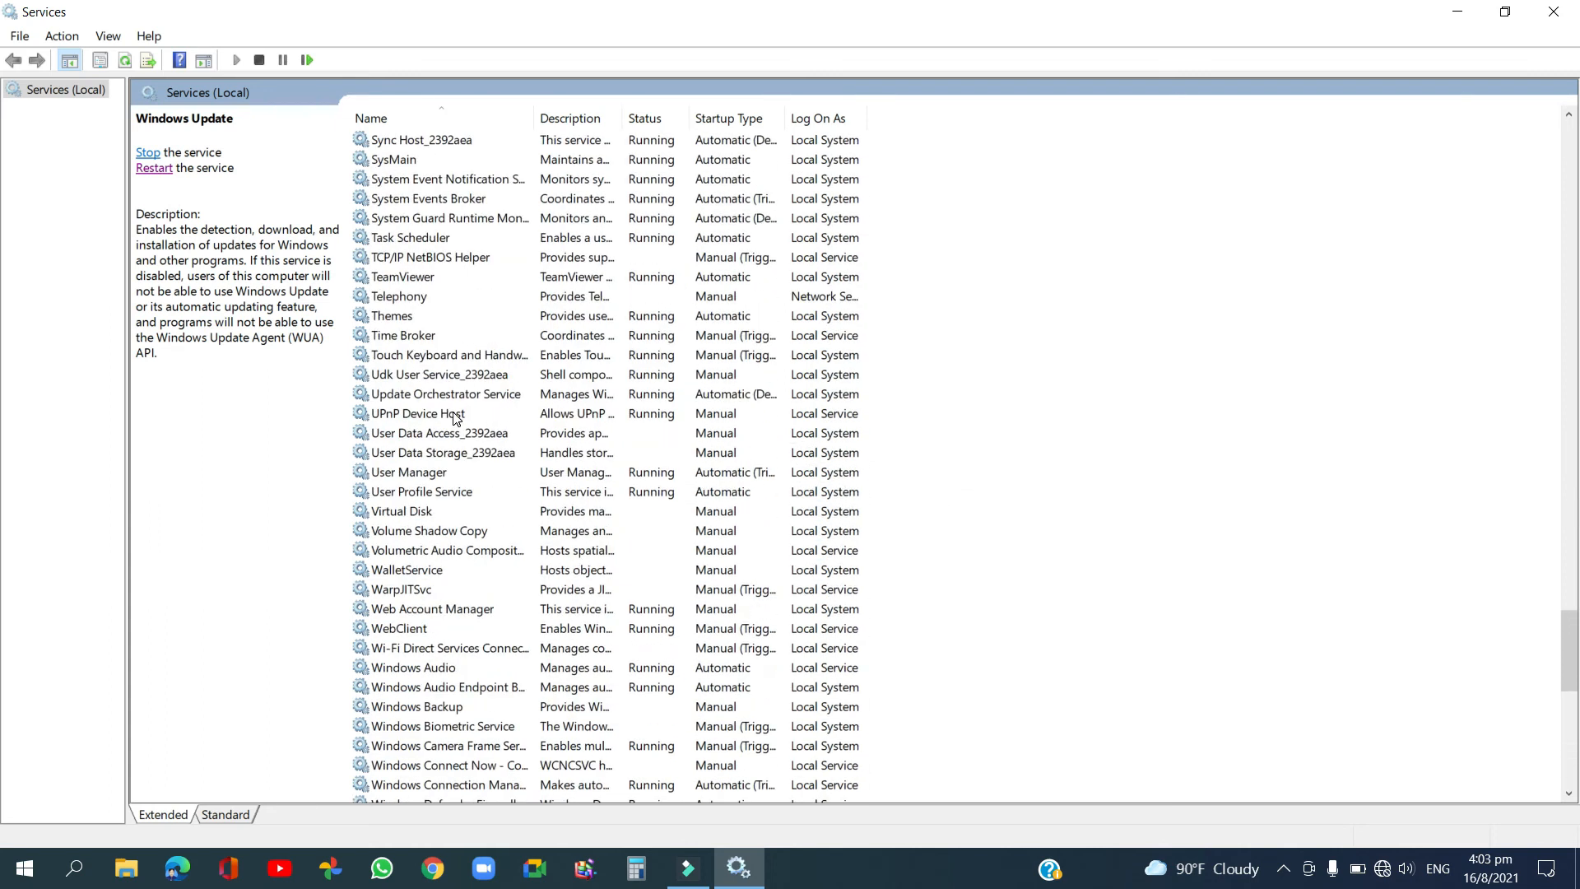
left_click(403, 394)
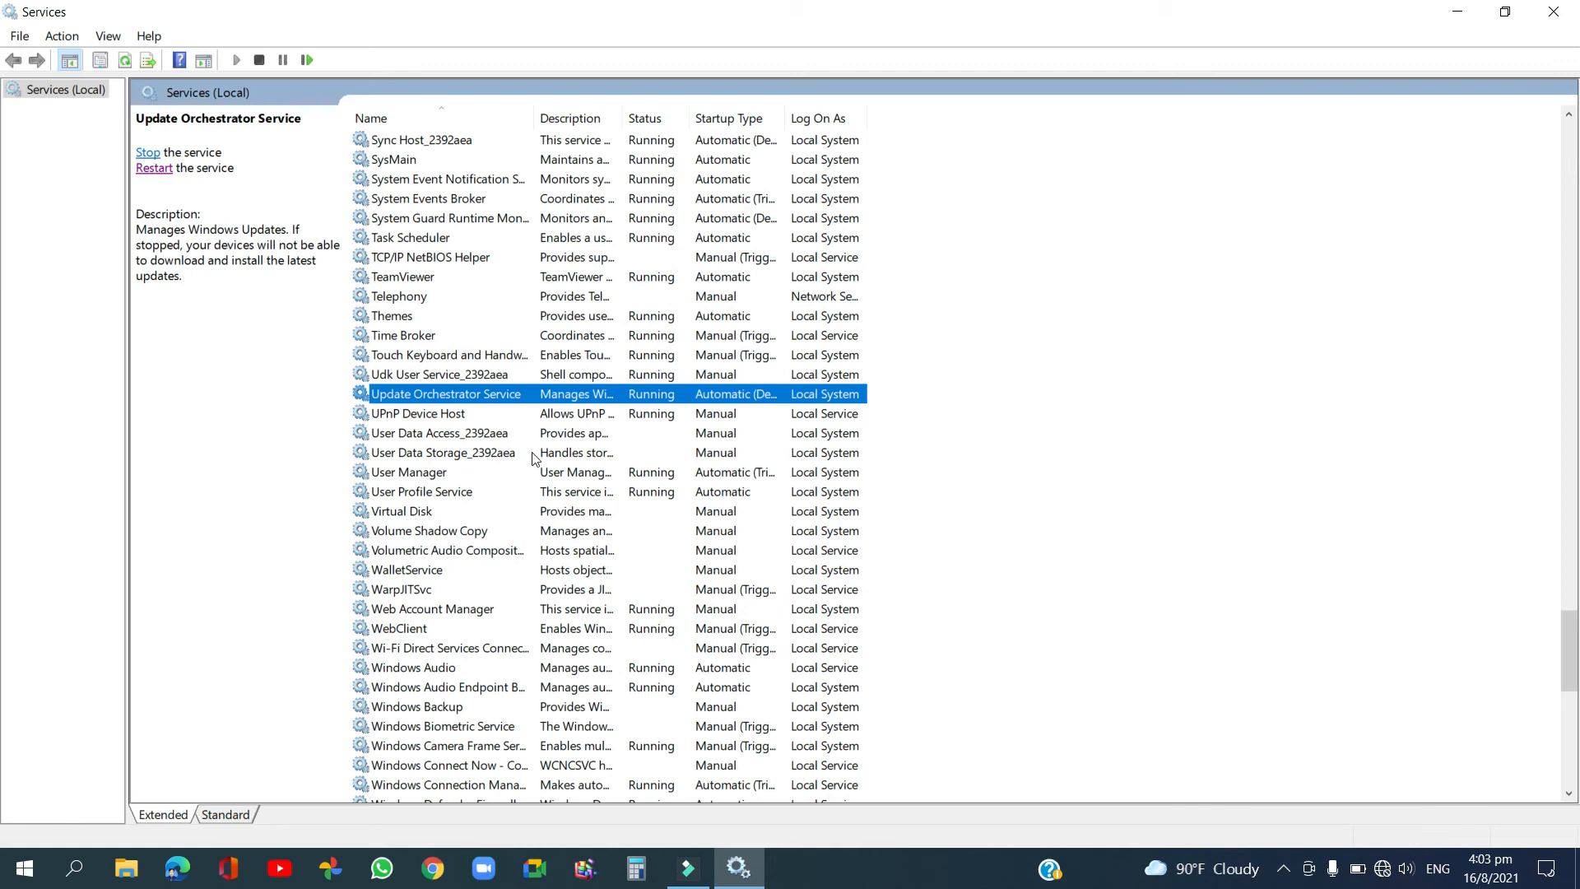
right_click(501, 401)
left_click(559, 591)
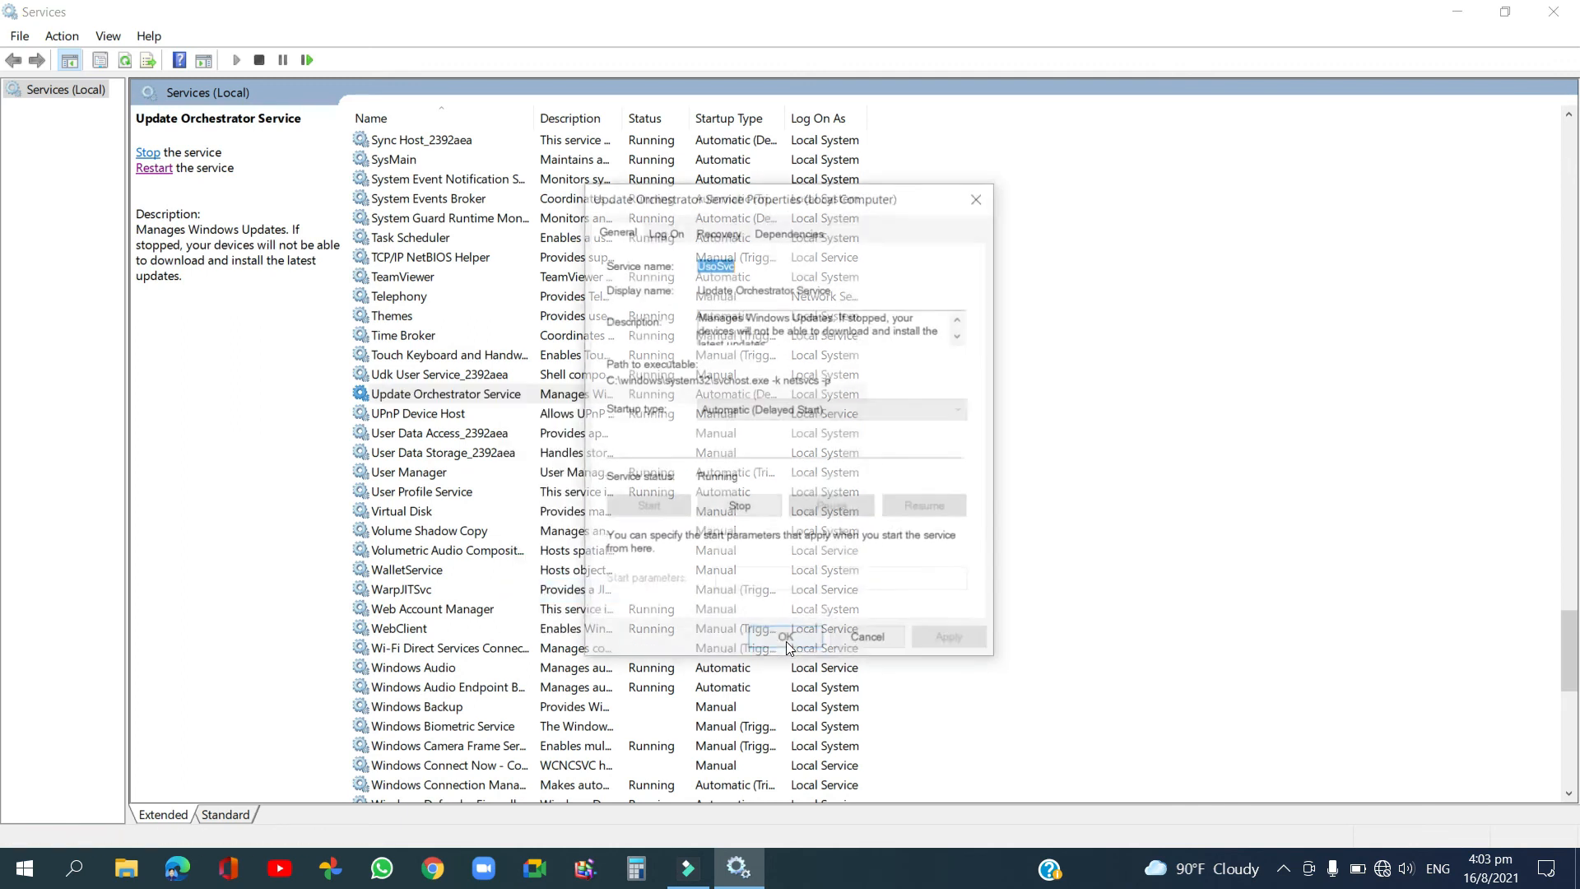
left_click(757, 413)
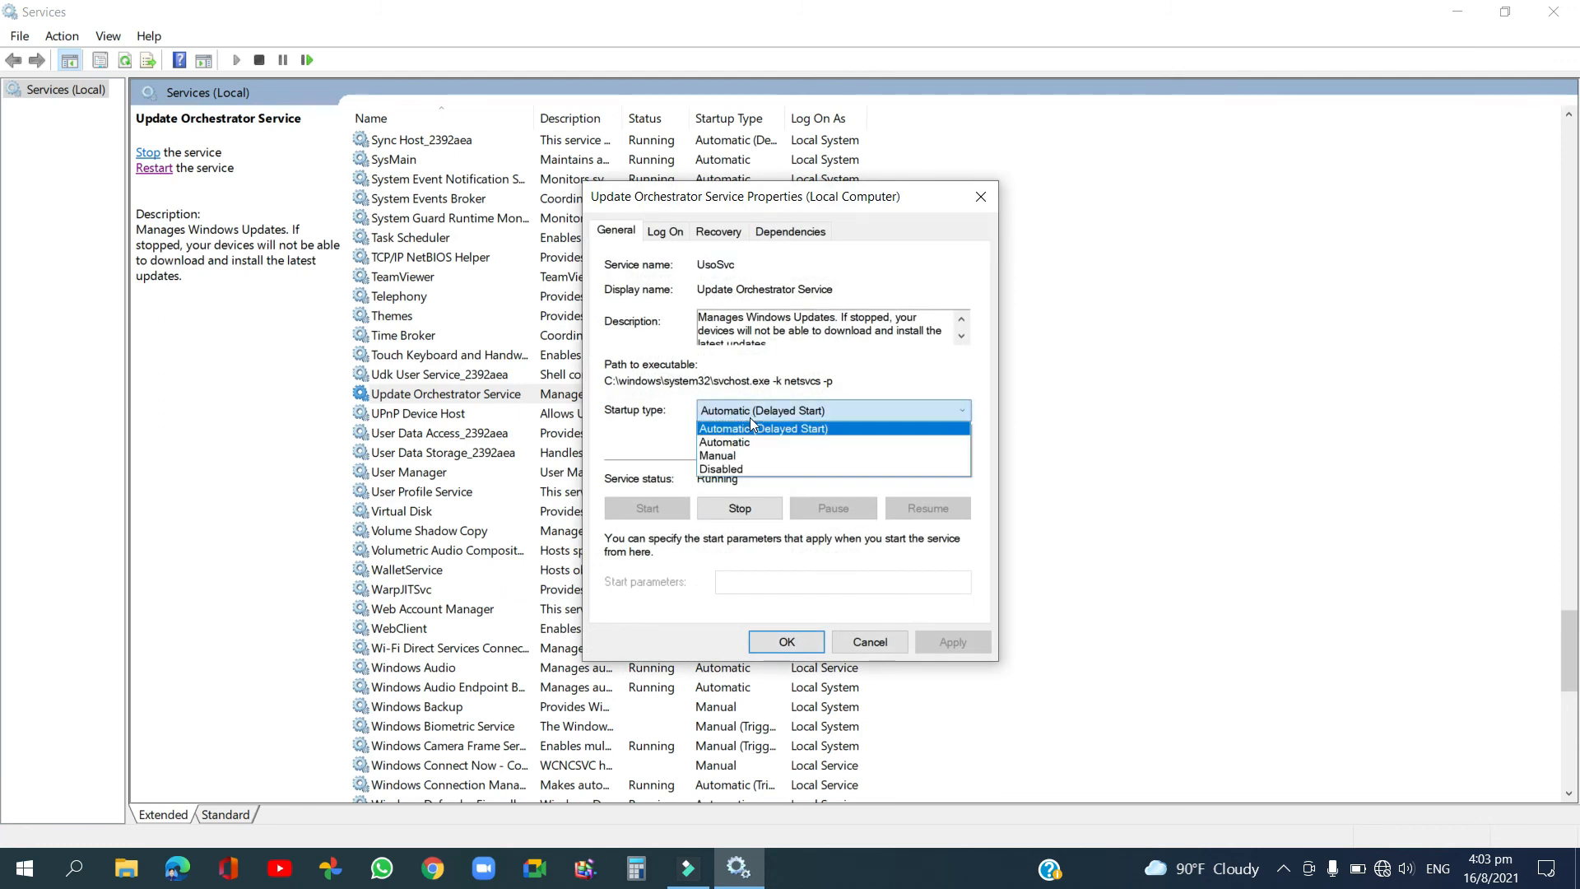
left_click(723, 466)
left_click(732, 508)
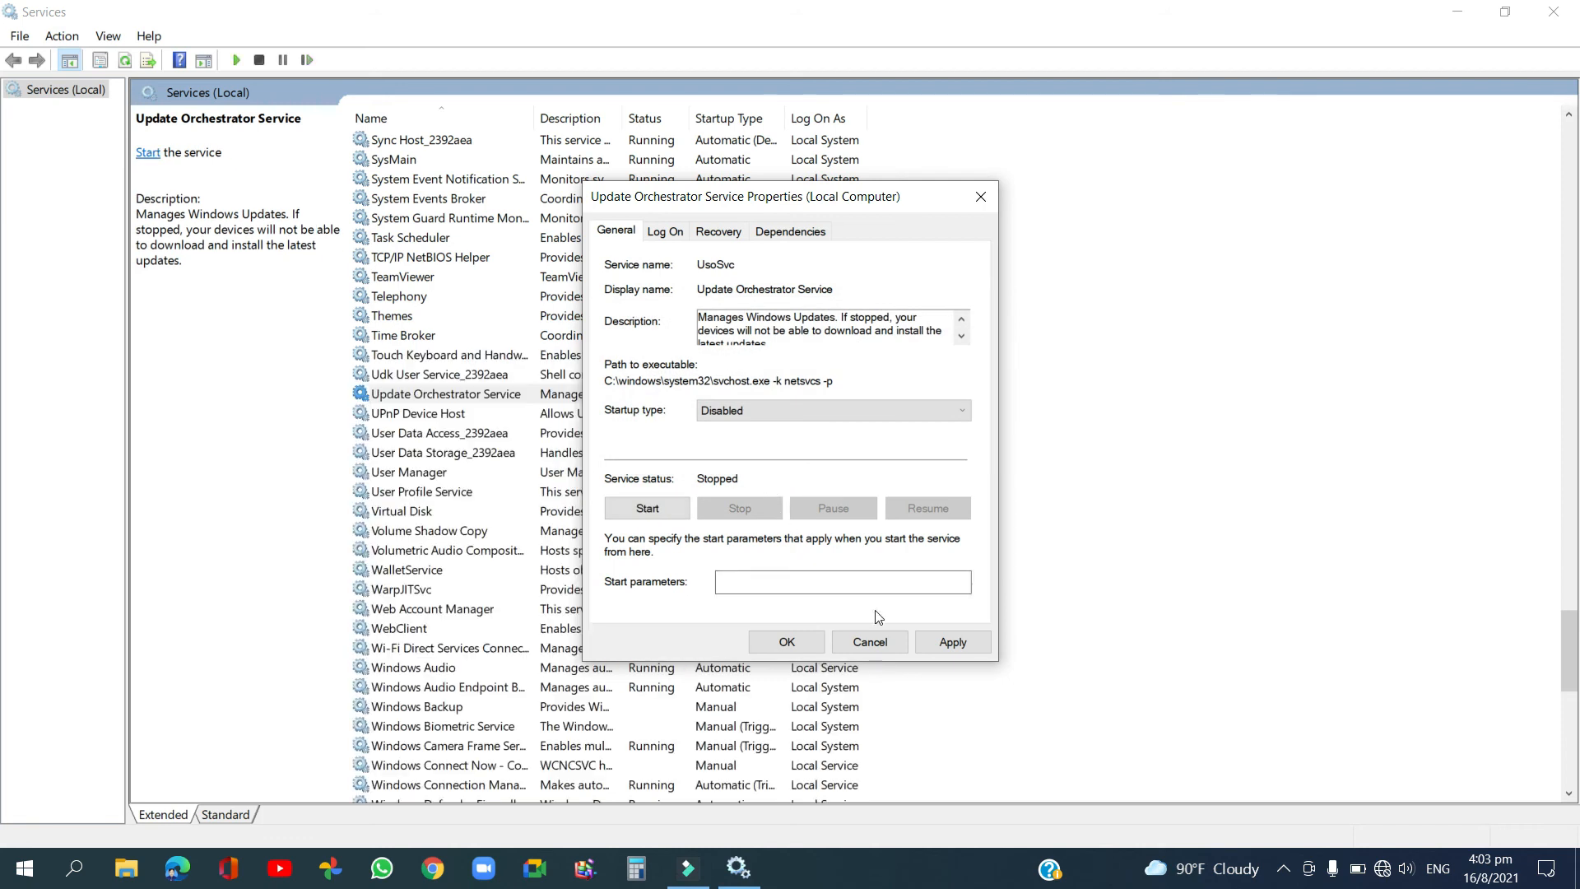
left_click(951, 640)
left_click(787, 643)
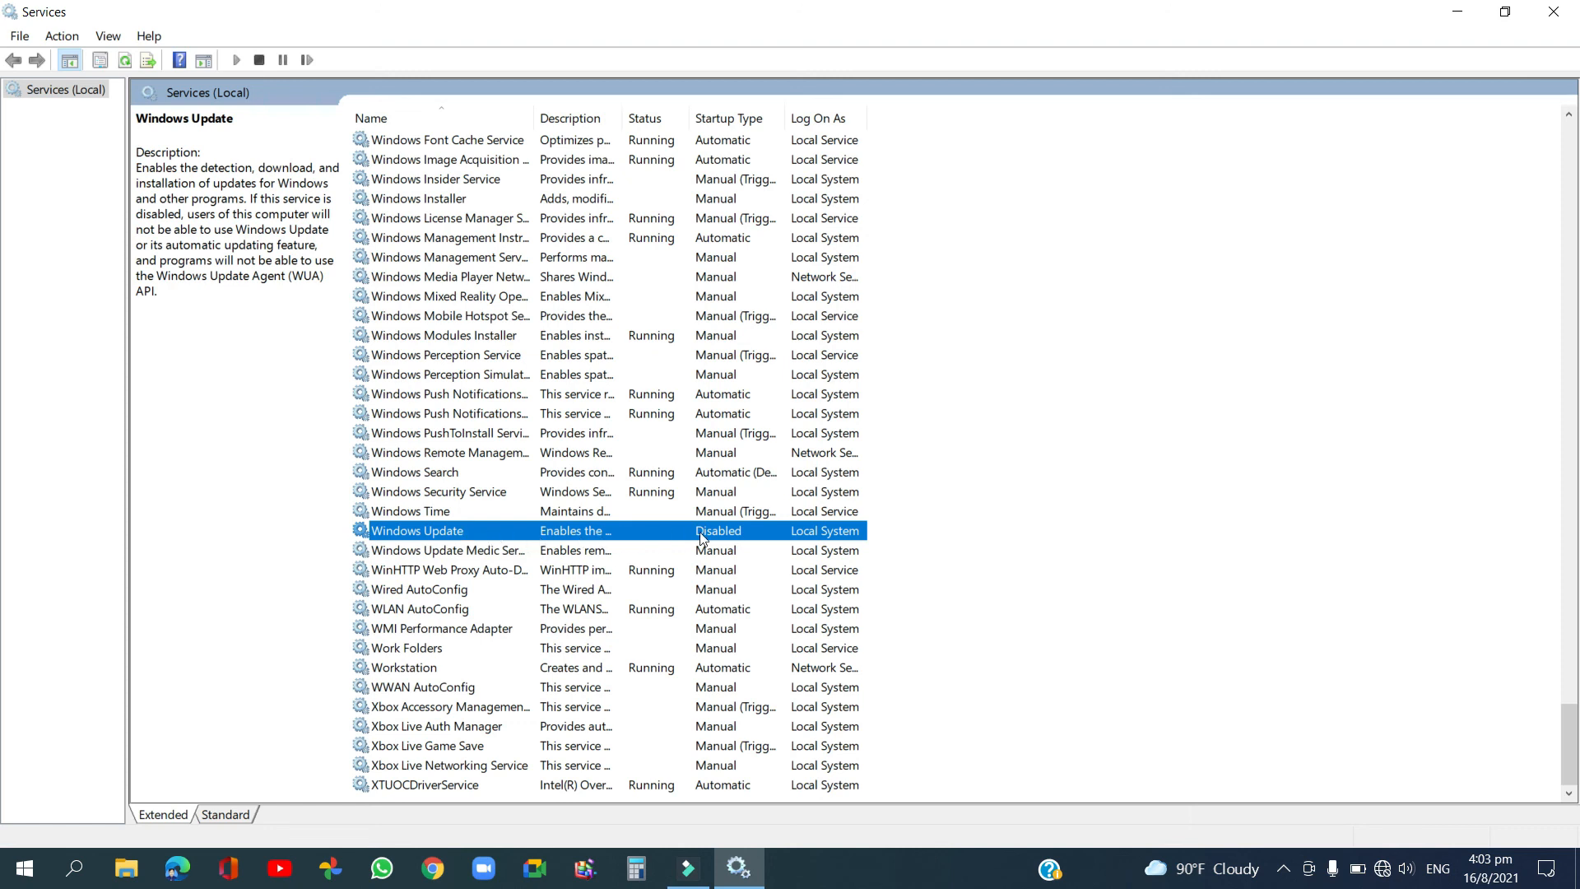
Close the Services console and refresh the desktop several times
scroll(710, 542, "up", 12)
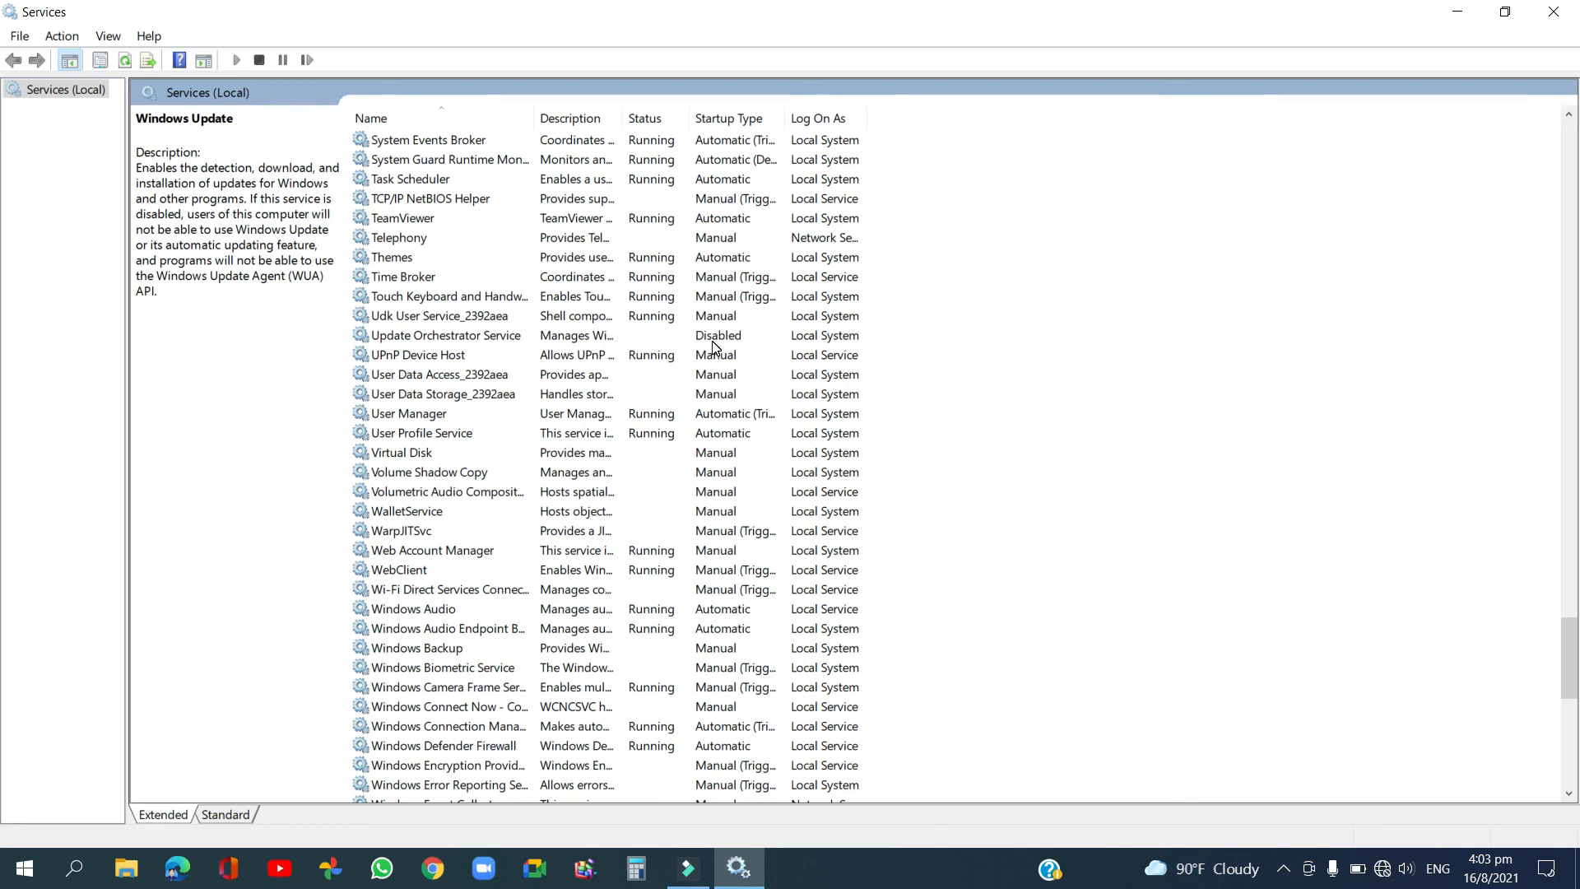
left_click(1566, 11)
right_click(484, 182)
left_click(527, 242)
right_click(374, 139)
left_click(438, 202)
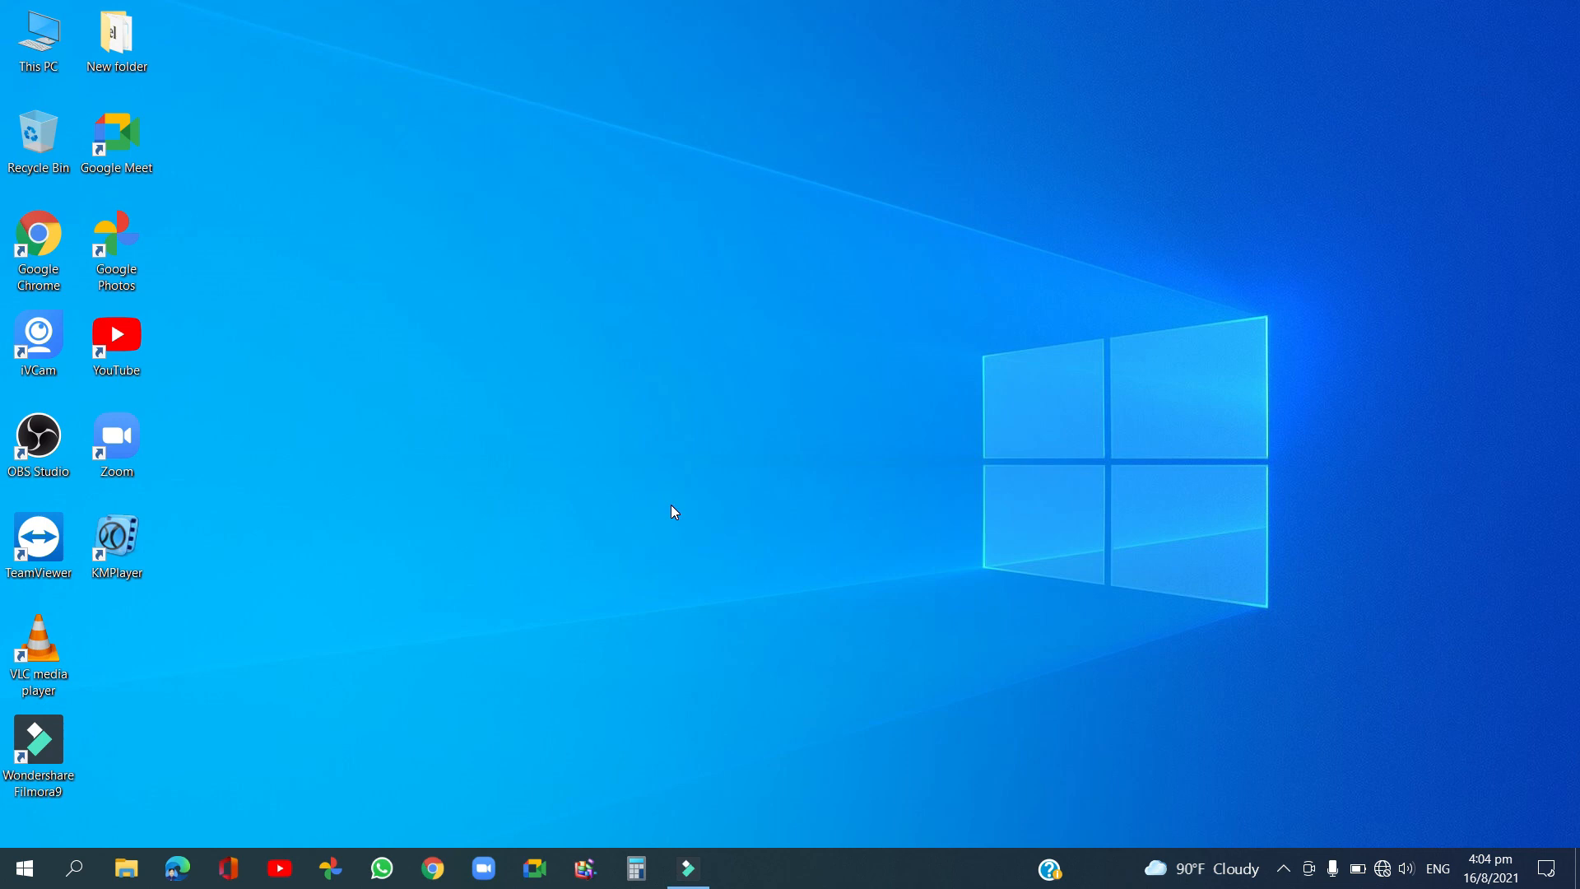
right_click(583, 114)
right_click(375, 148)
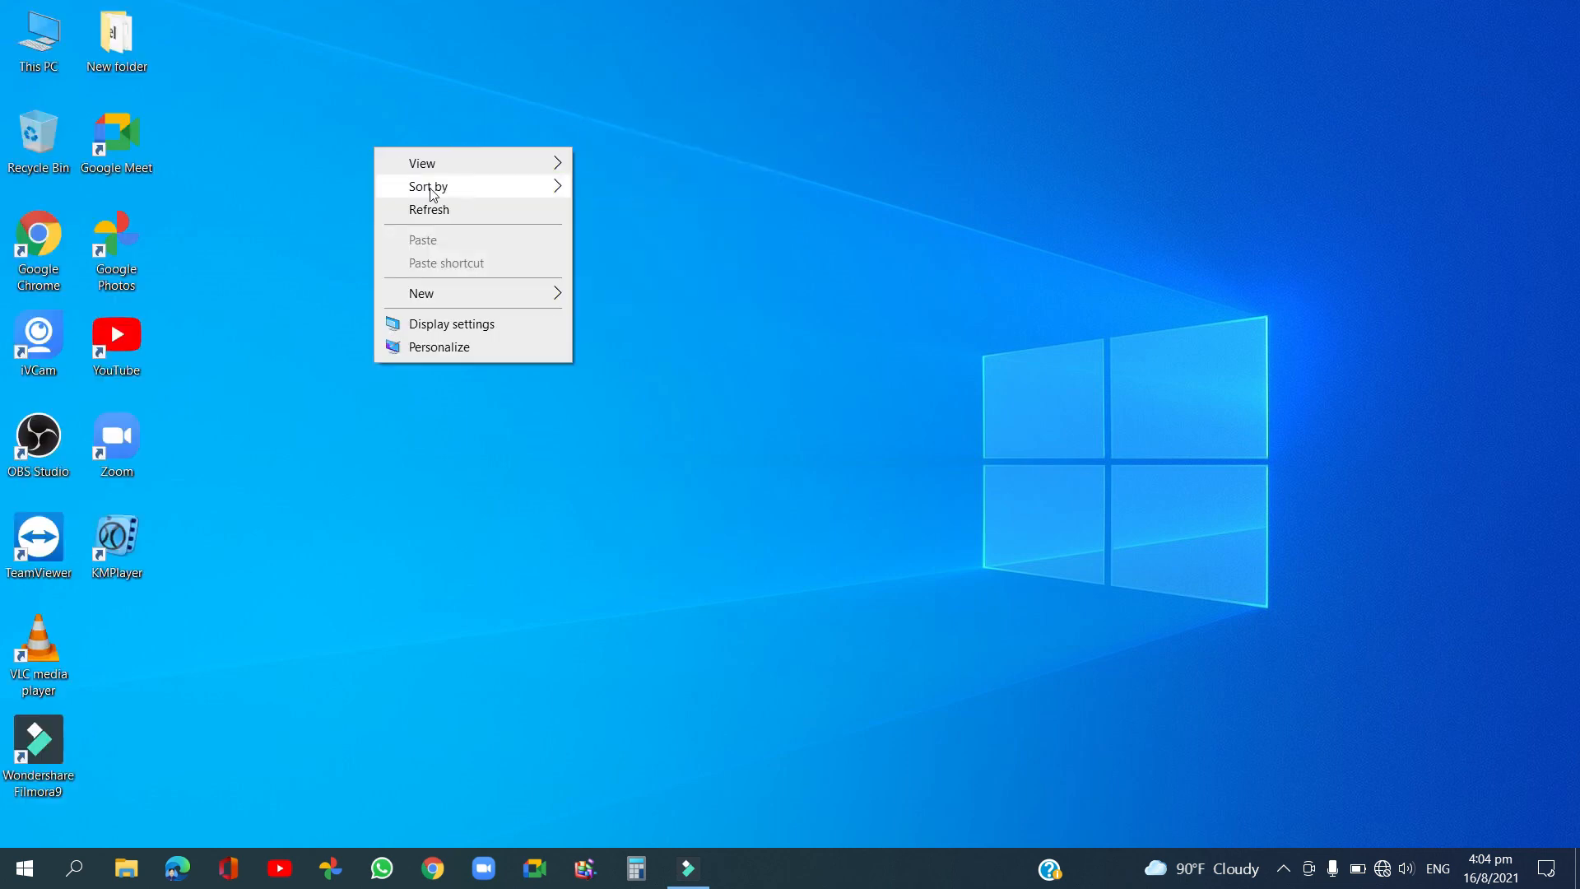
left_click(444, 213)
right_click(378, 168)
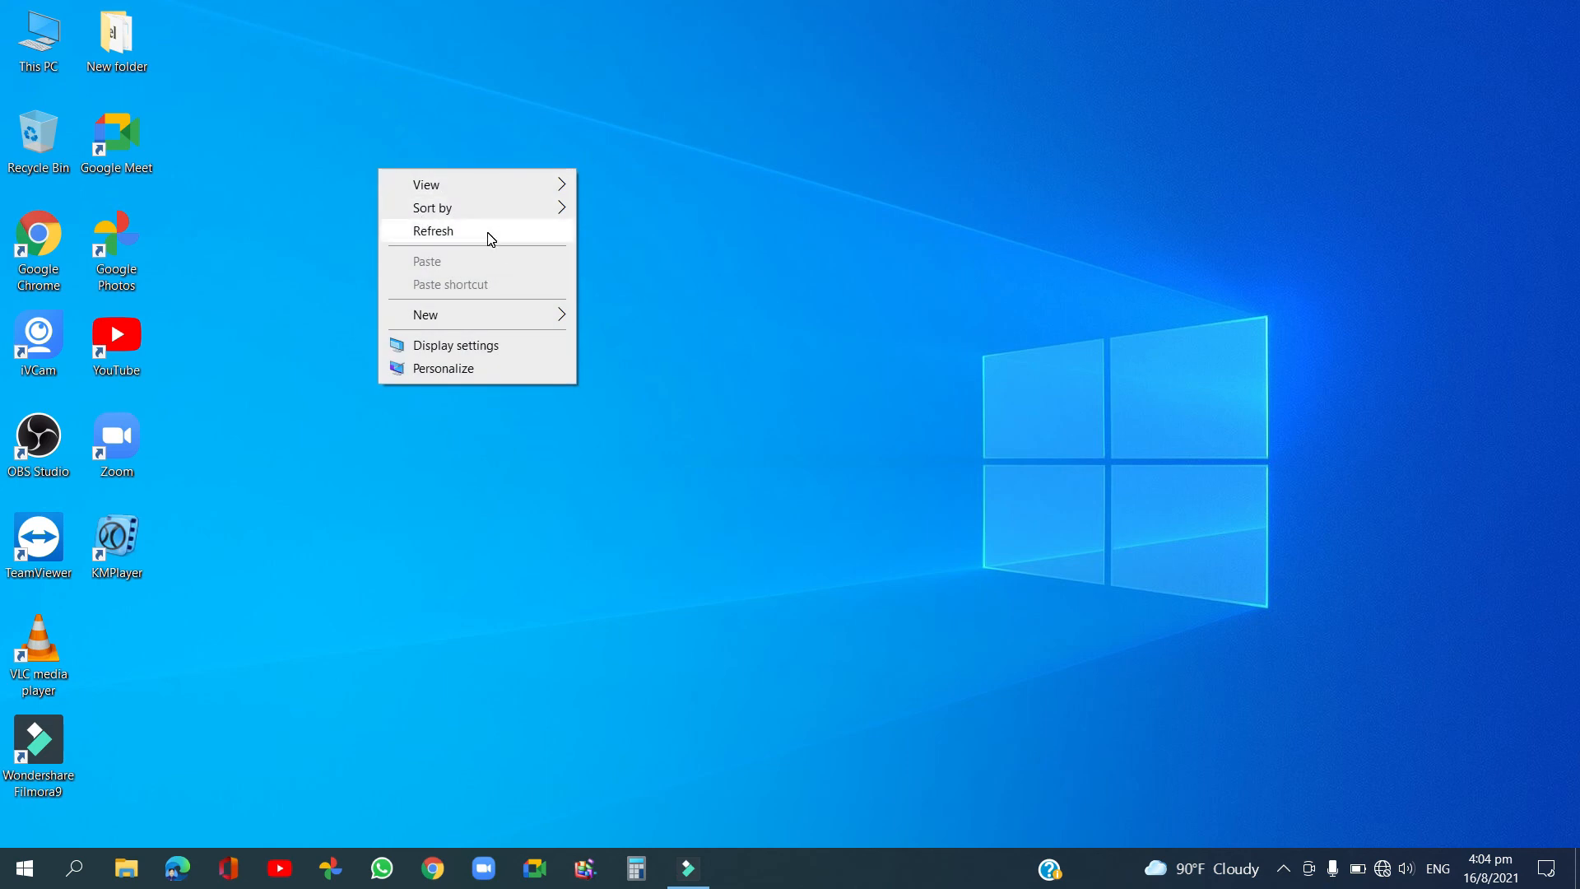
left_click(488, 237)
right_click(400, 113)
left_click(472, 181)
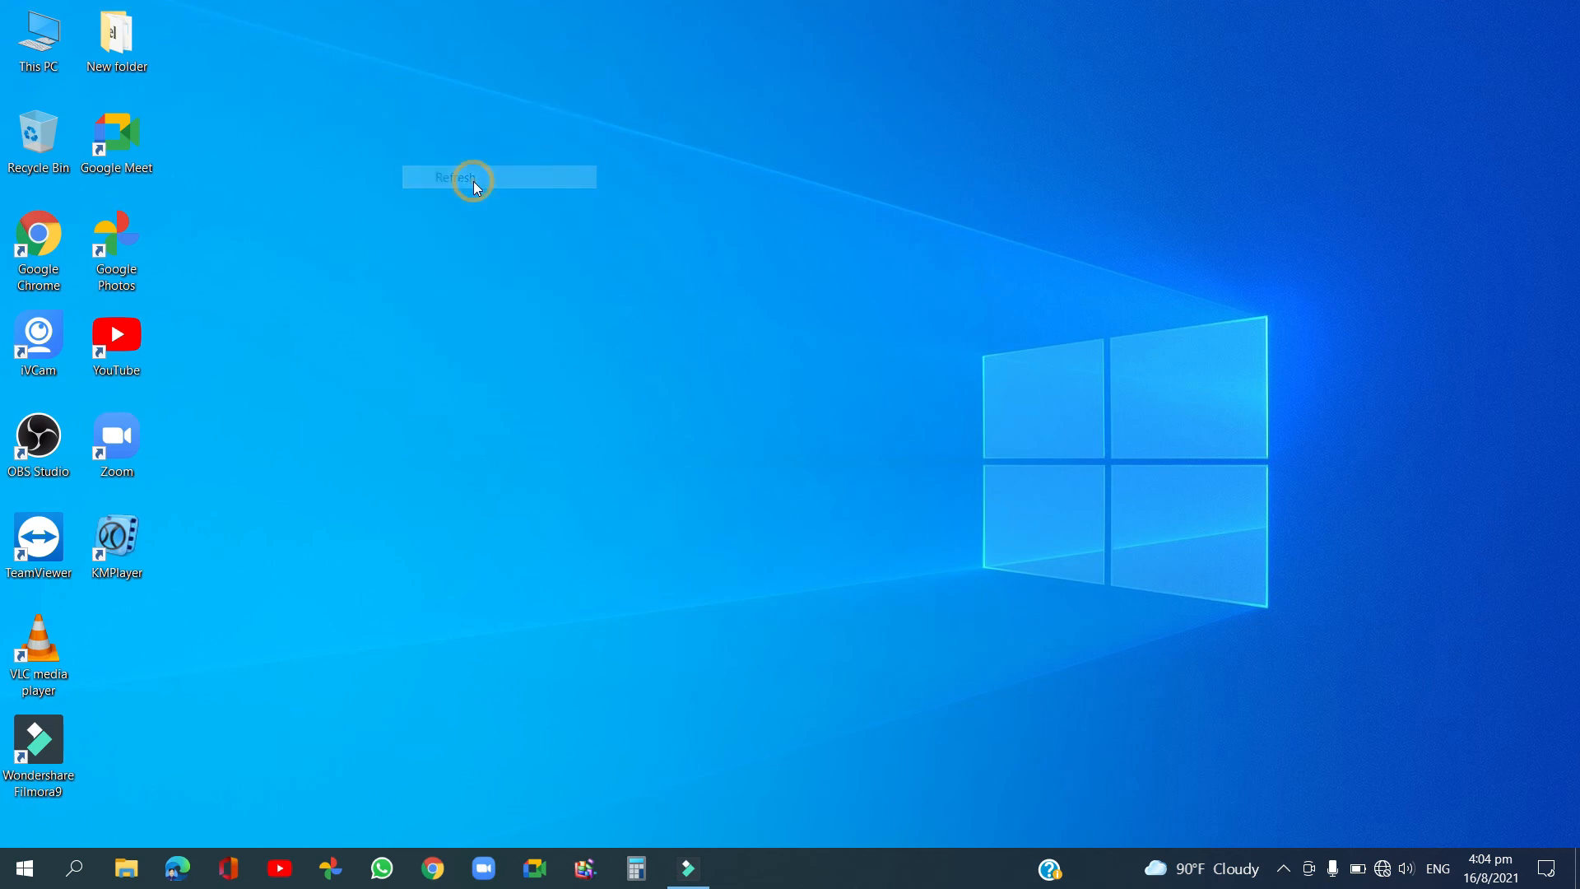